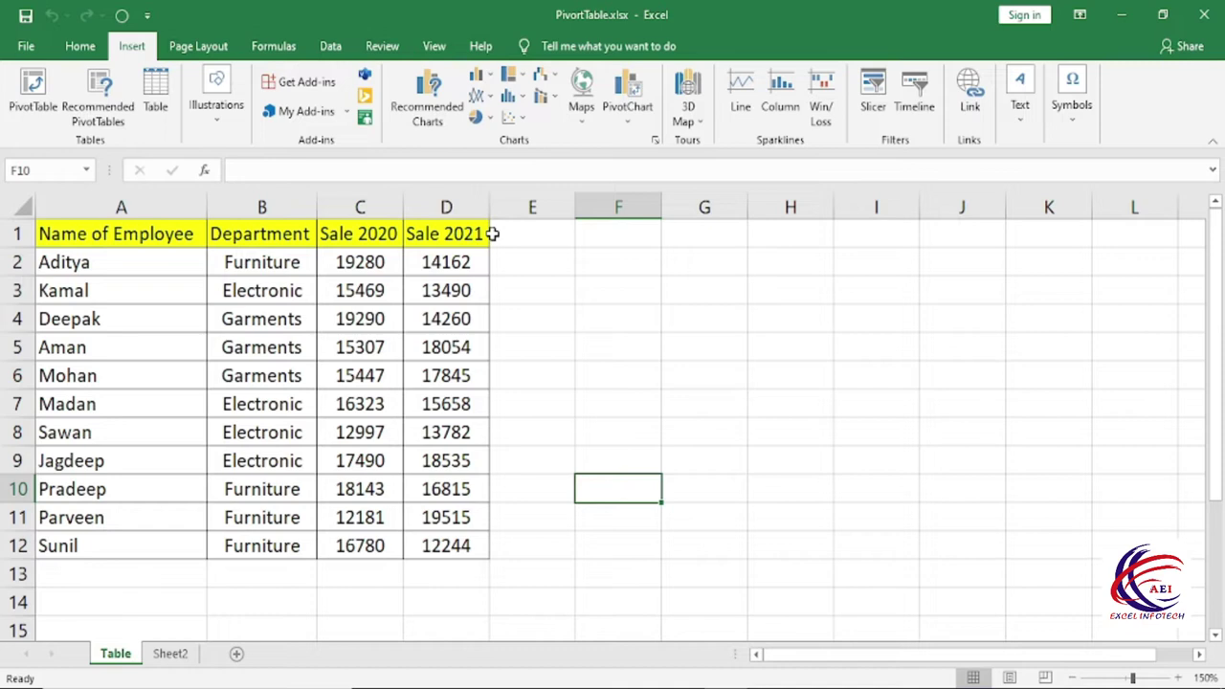
- Review each of the four data columns, then select the whole sales table A1:D12
click(146, 348)
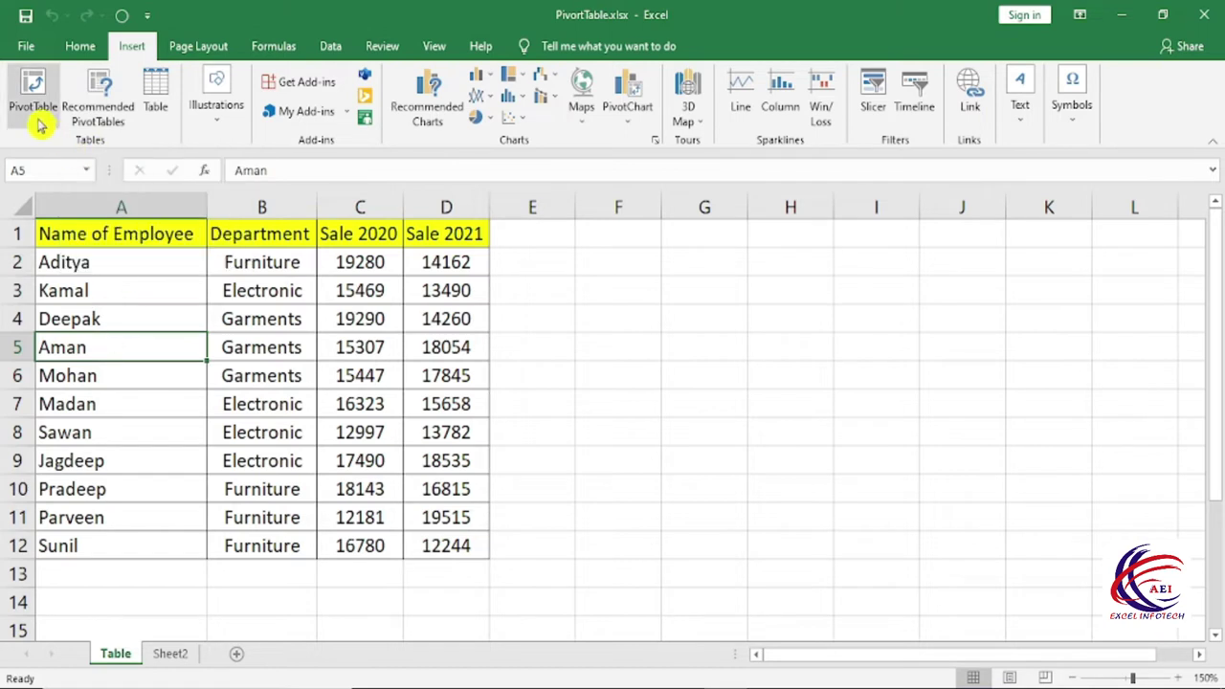
key(ctrl+Home)
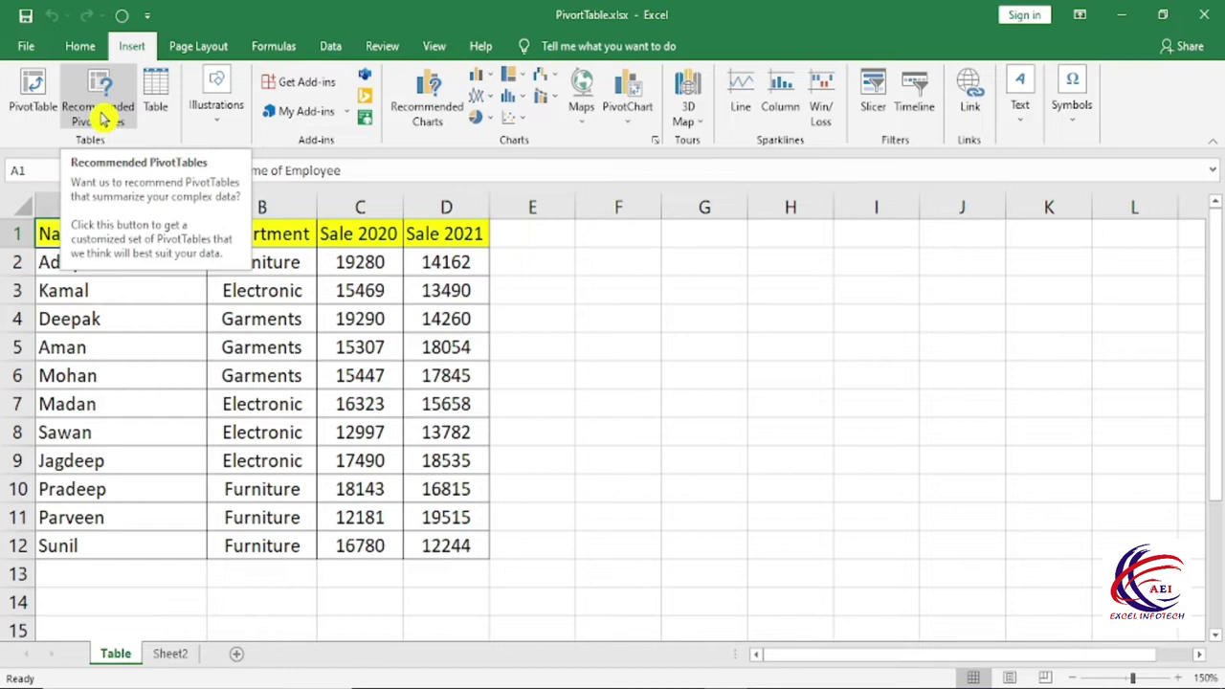
click(361, 350)
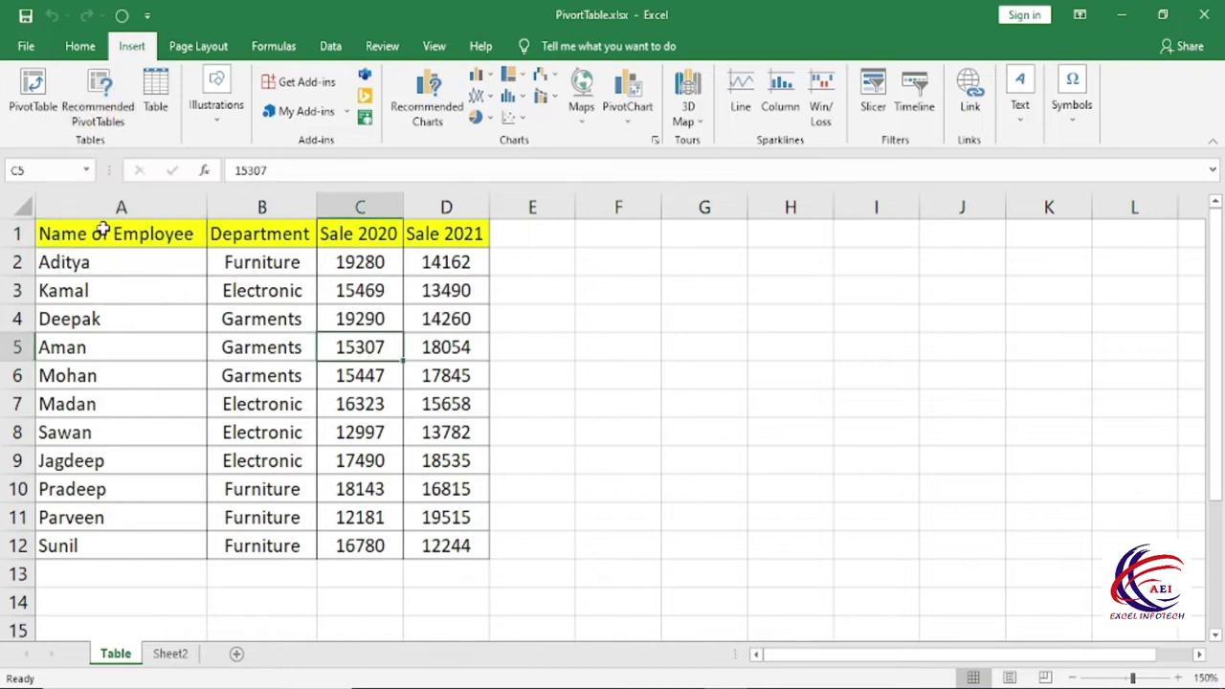
drag(103, 234, 83, 544)
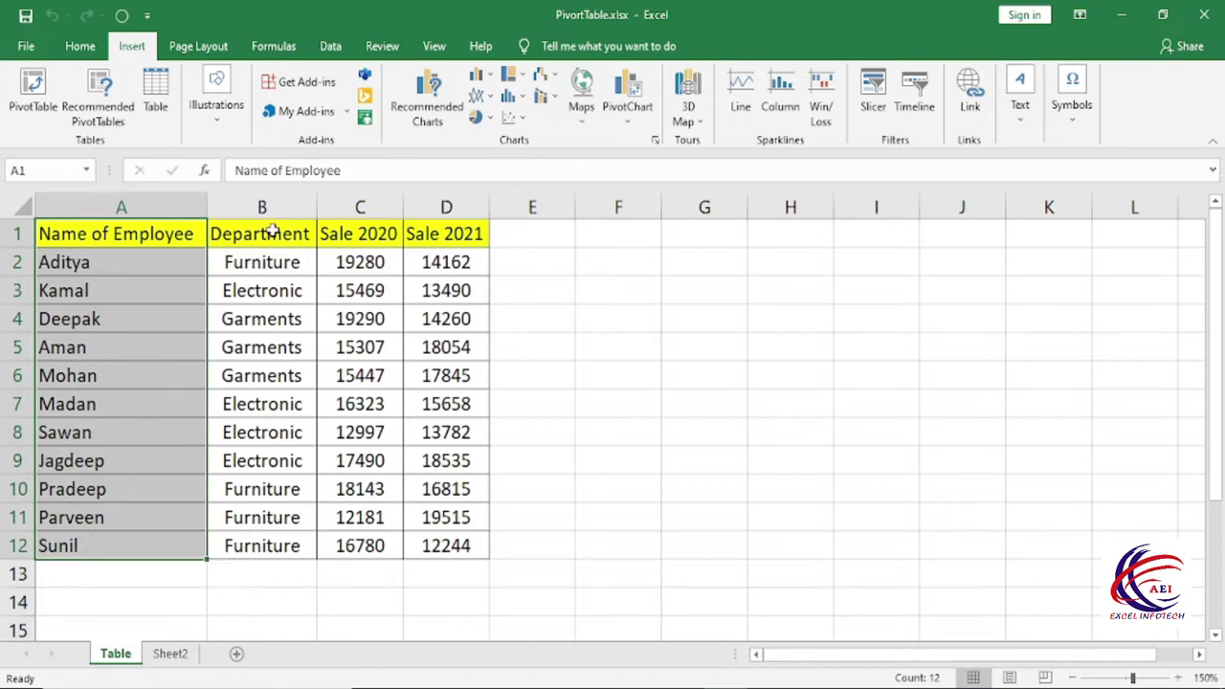
drag(273, 232, 274, 546)
drag(368, 230, 362, 548)
drag(454, 235, 448, 545)
click(521, 400)
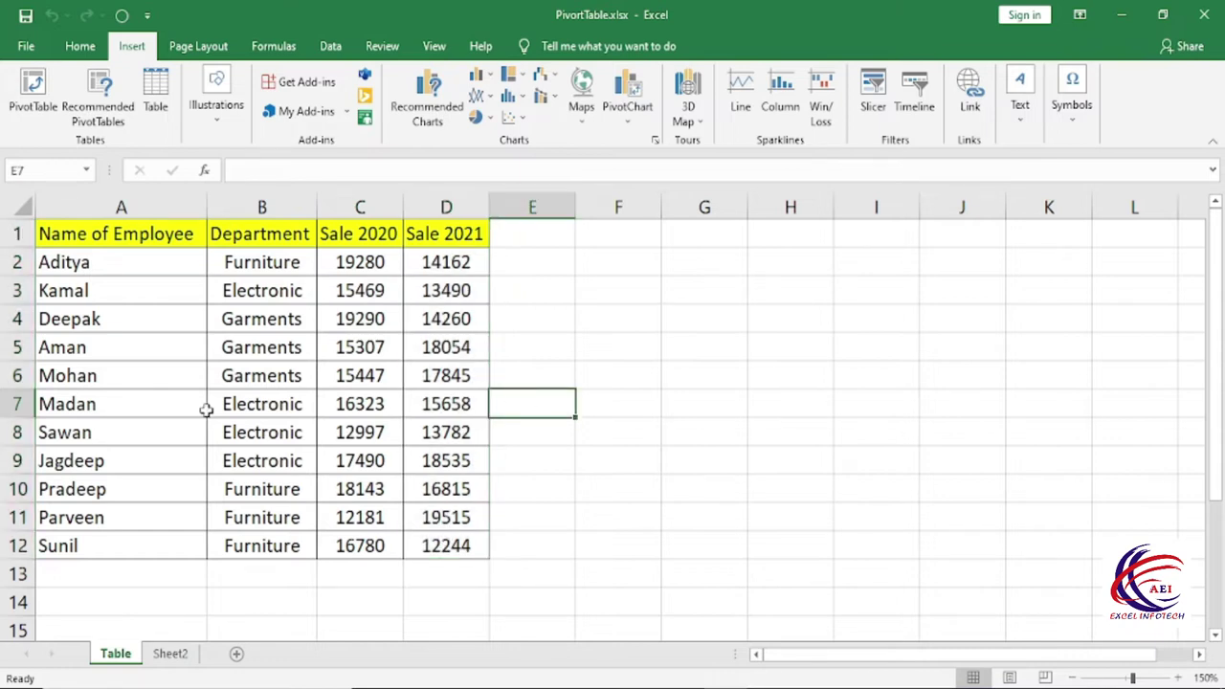
drag(102, 234, 449, 545)
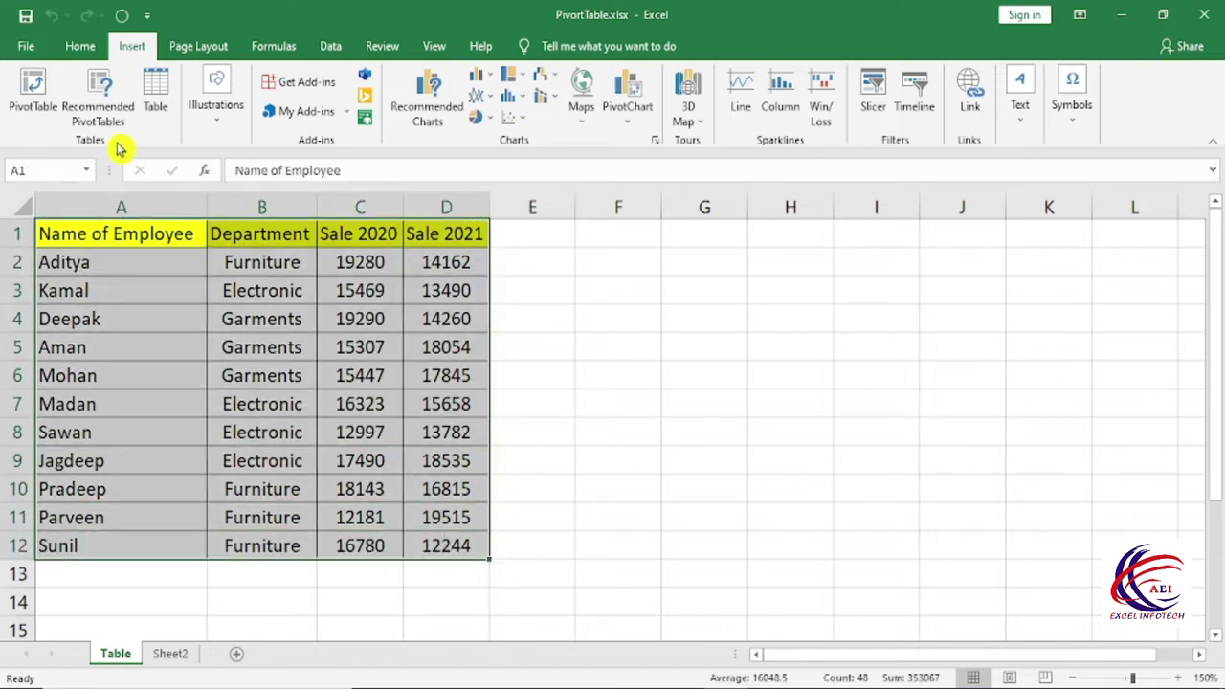
- From Recommended PivotTables, create Sum of Sale 2021 and Sum of Sale 2020 by Department
click(105, 113)
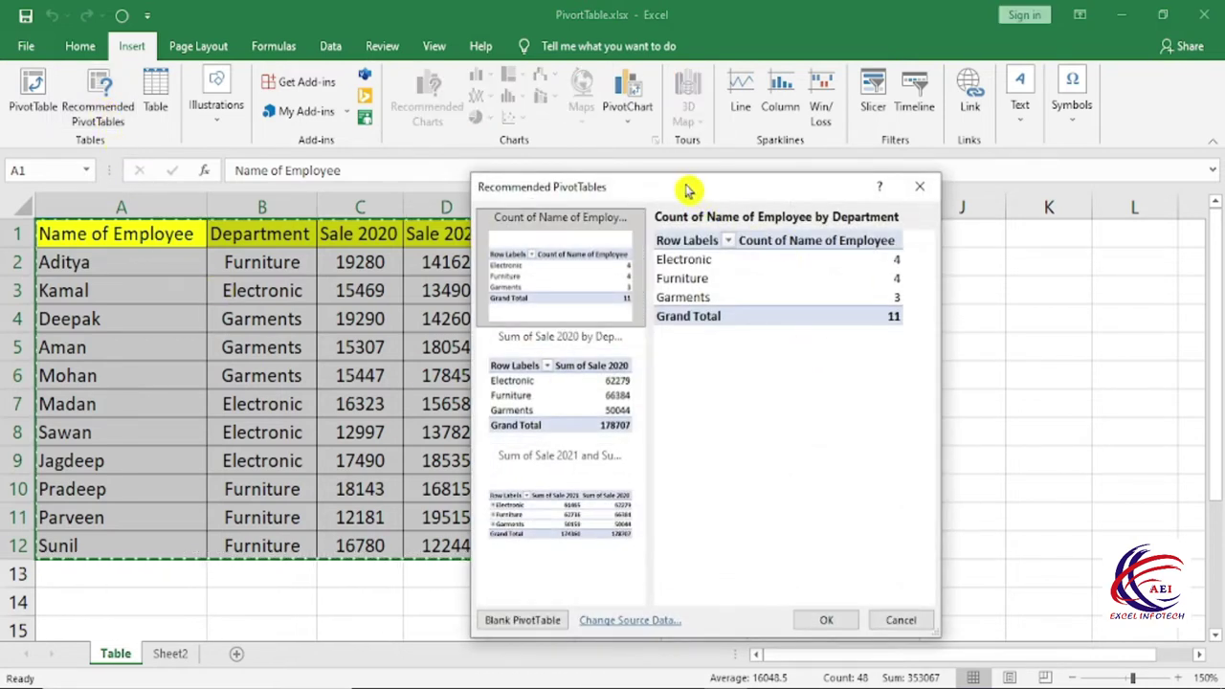
drag(685, 188, 577, 150)
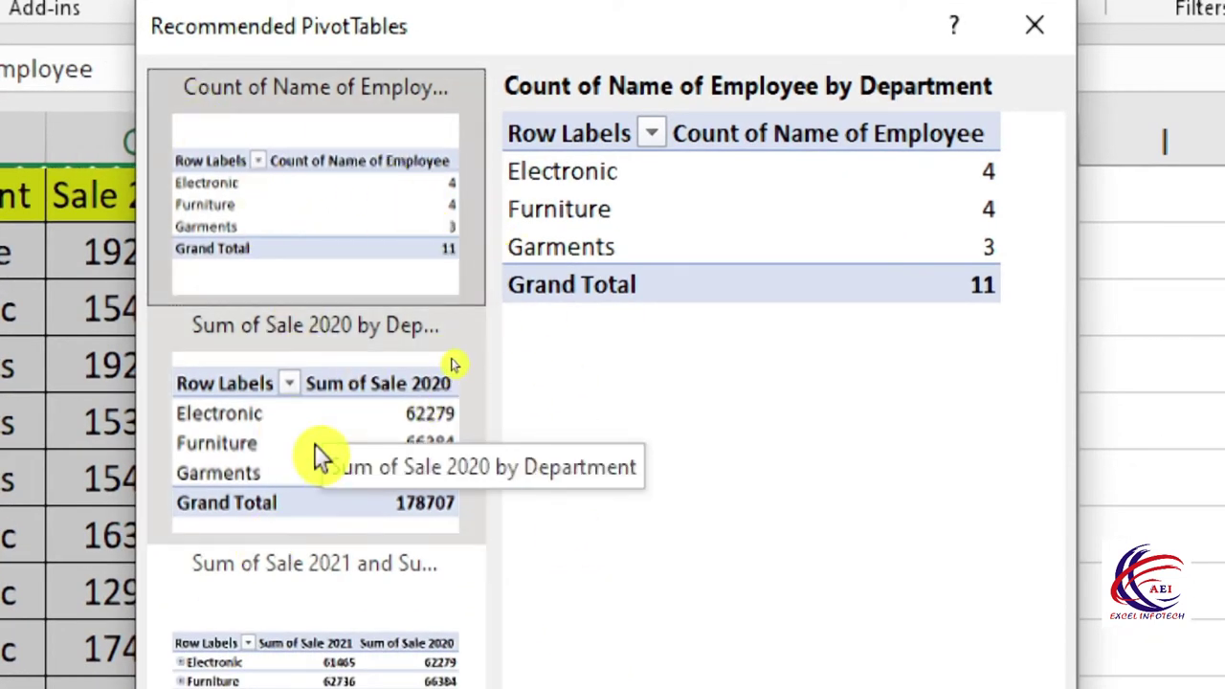
click(315, 445)
click(376, 608)
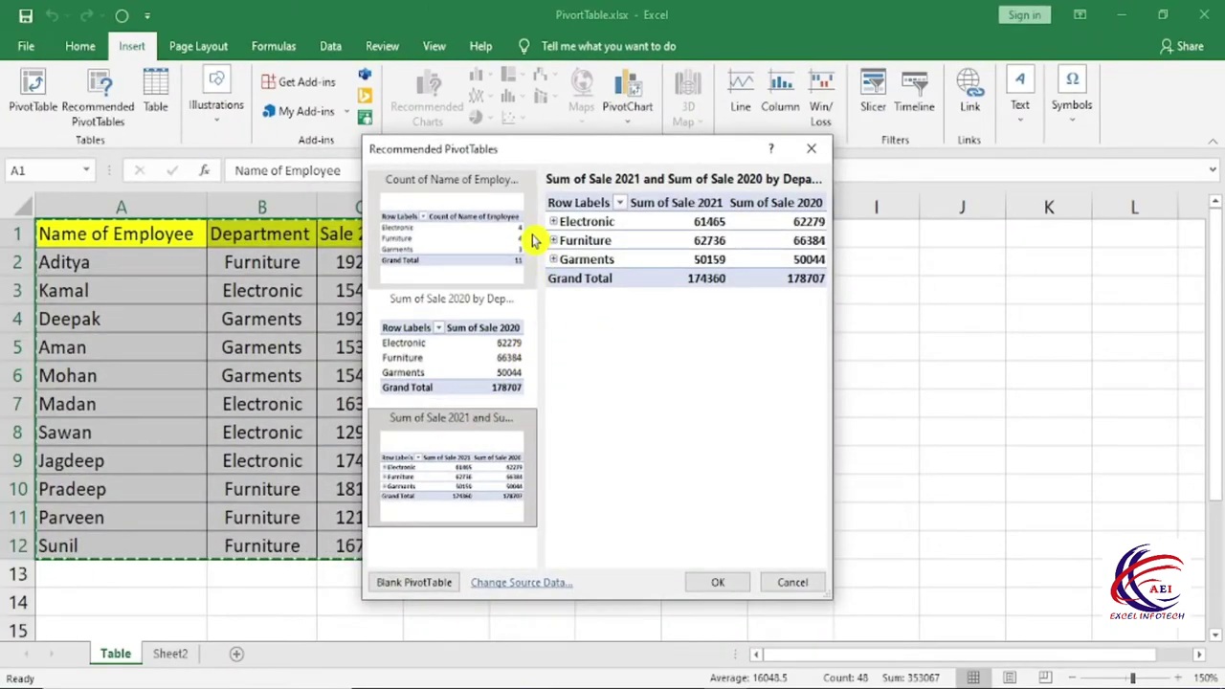
click(497, 374)
click(477, 266)
click(469, 337)
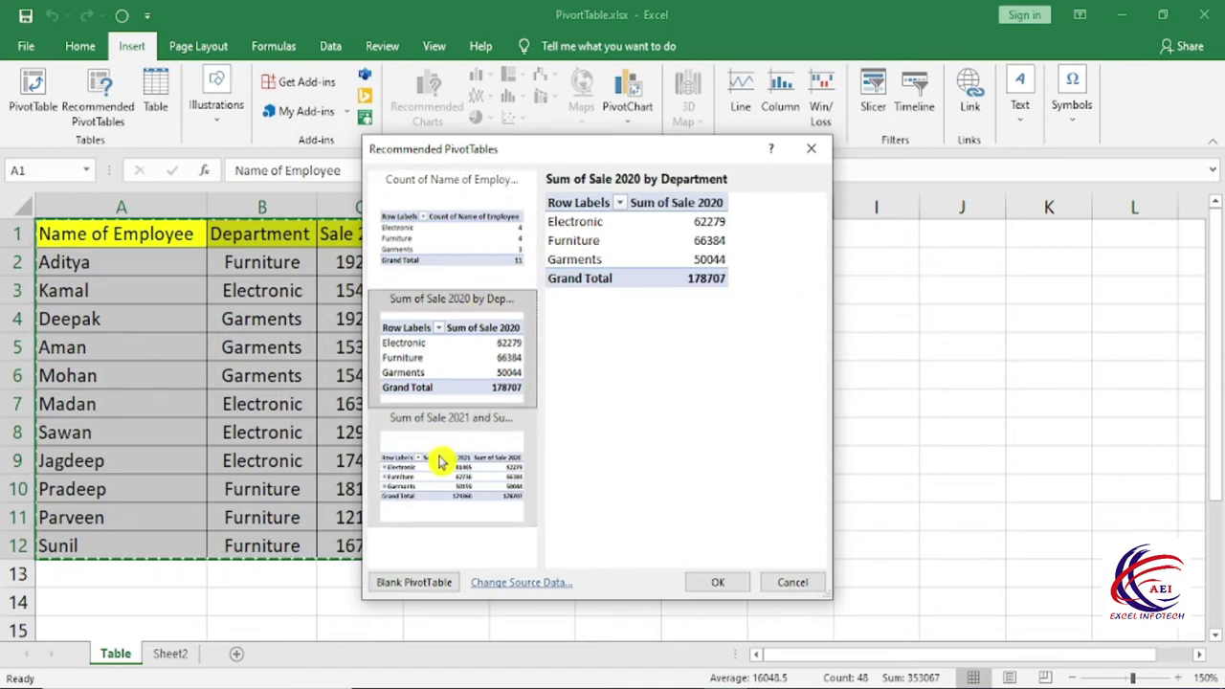
click(442, 456)
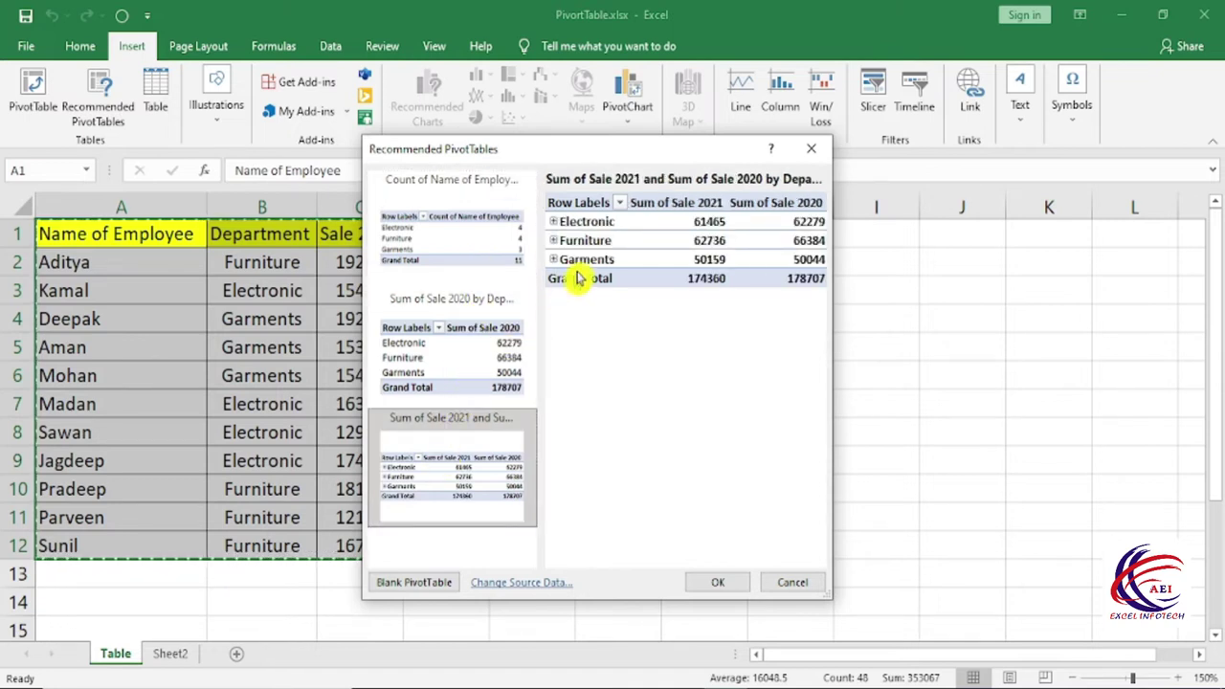
click(718, 582)
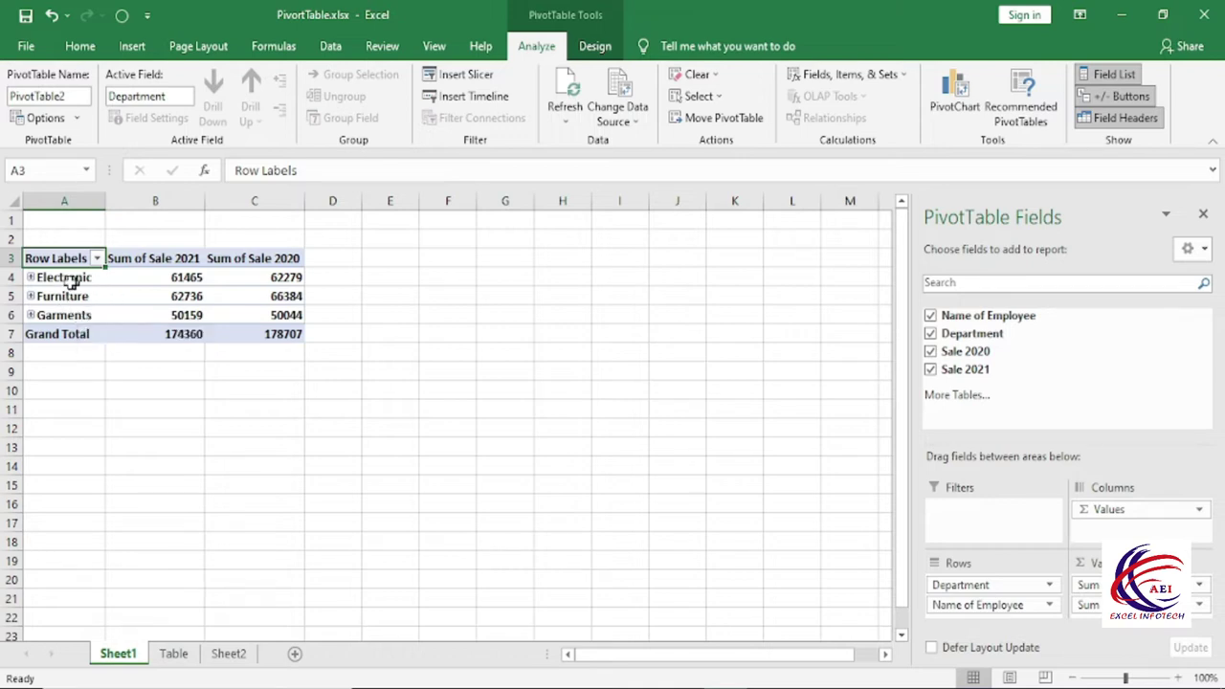
- Expand the Electronic department to show its four employees' sales, with the view zoomed to 130%
click(32, 277)
click(32, 277)
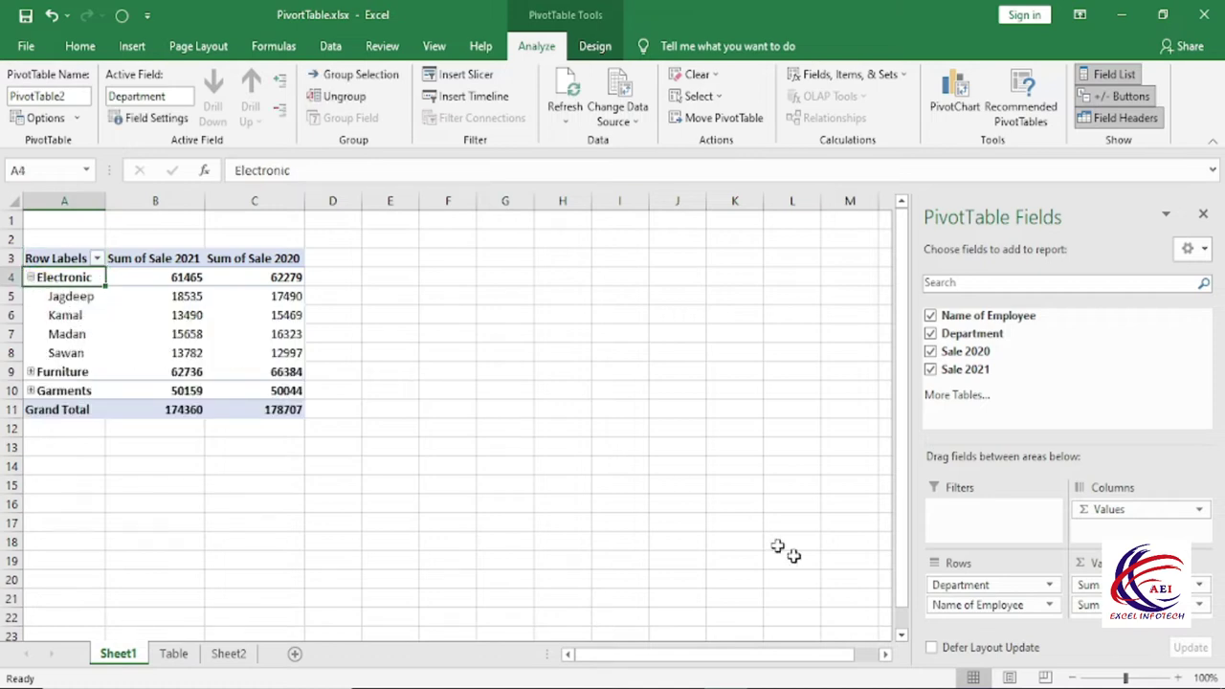
click(1182, 677)
click(1182, 677)
click(1182, 677)
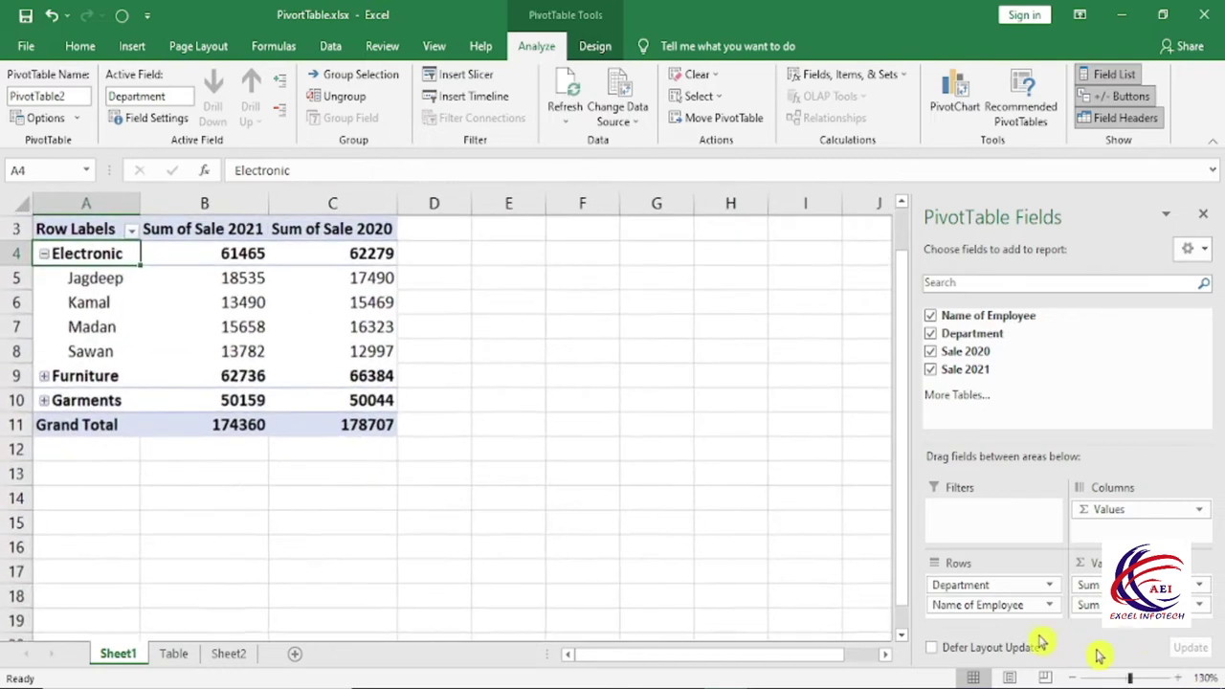
drag(88, 332, 370, 421)
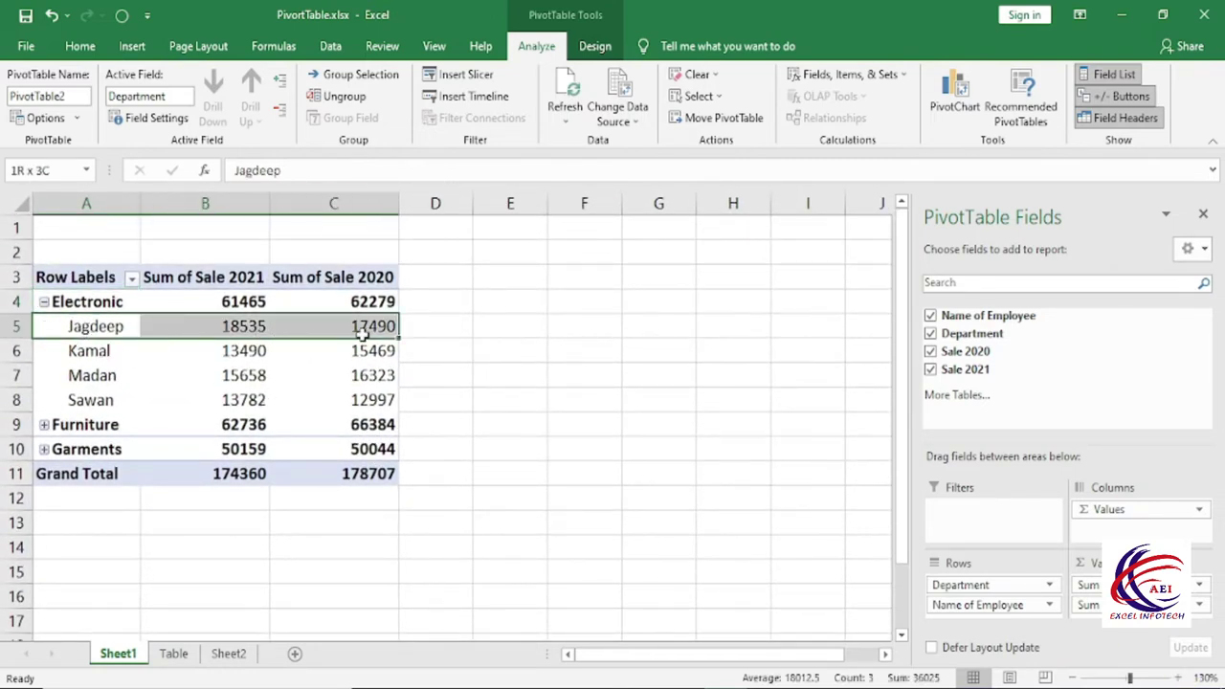
click(369, 423)
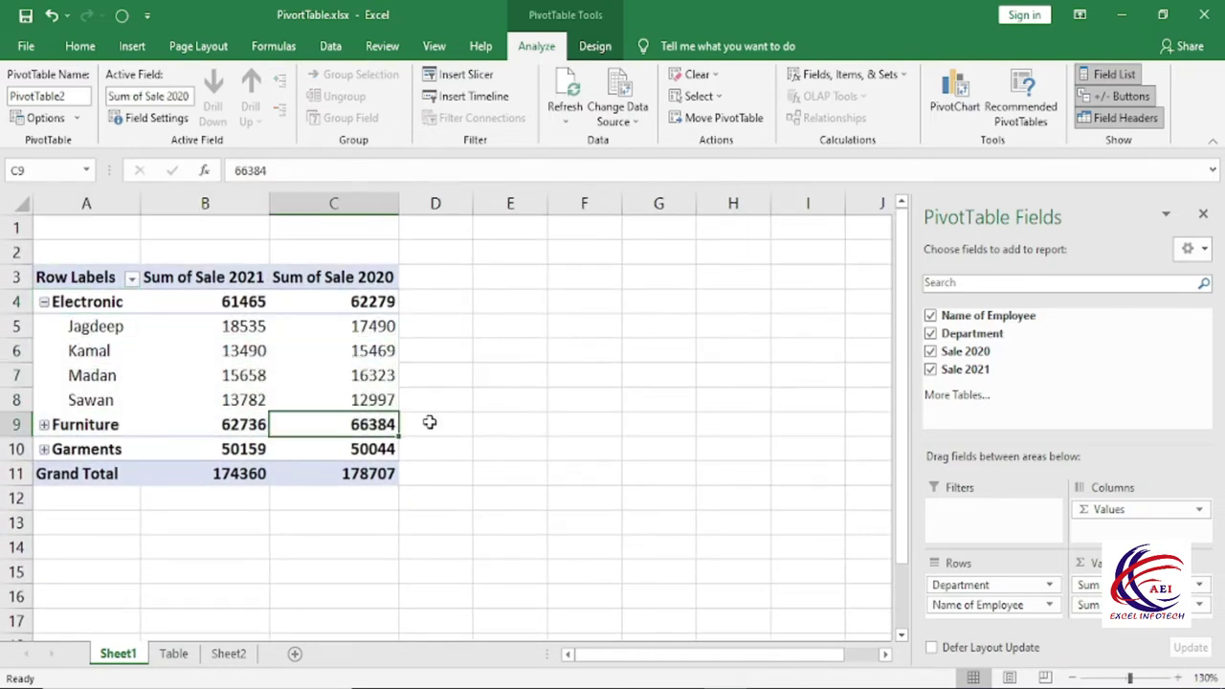
click(299, 394)
click(539, 375)
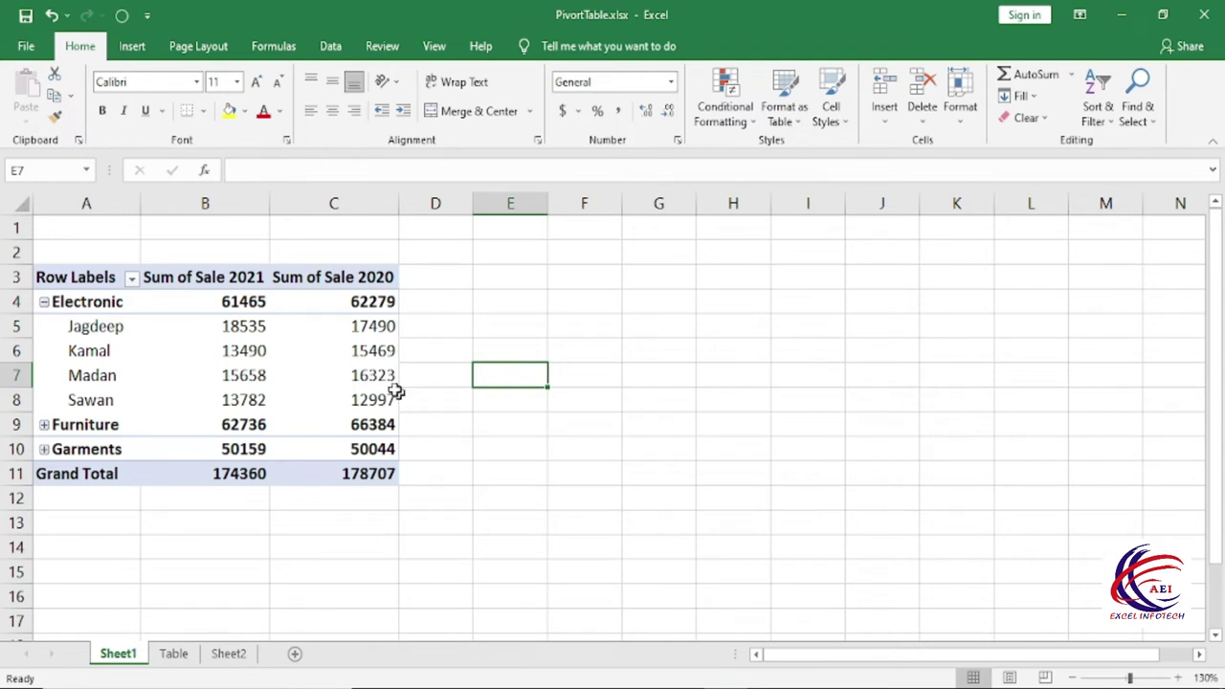
- Uncheck Sale 2021 in the PivotTable Fields pane, keeping employees under departments, and select the Sale 2020 values
click(342, 361)
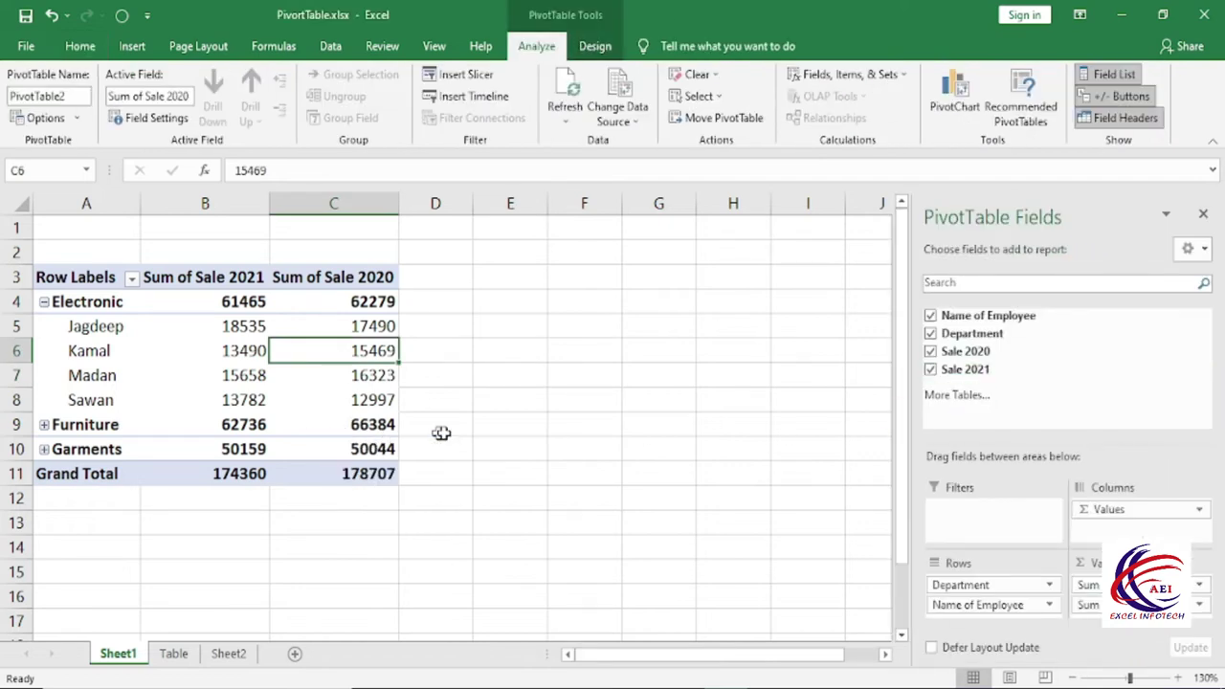
click(930, 317)
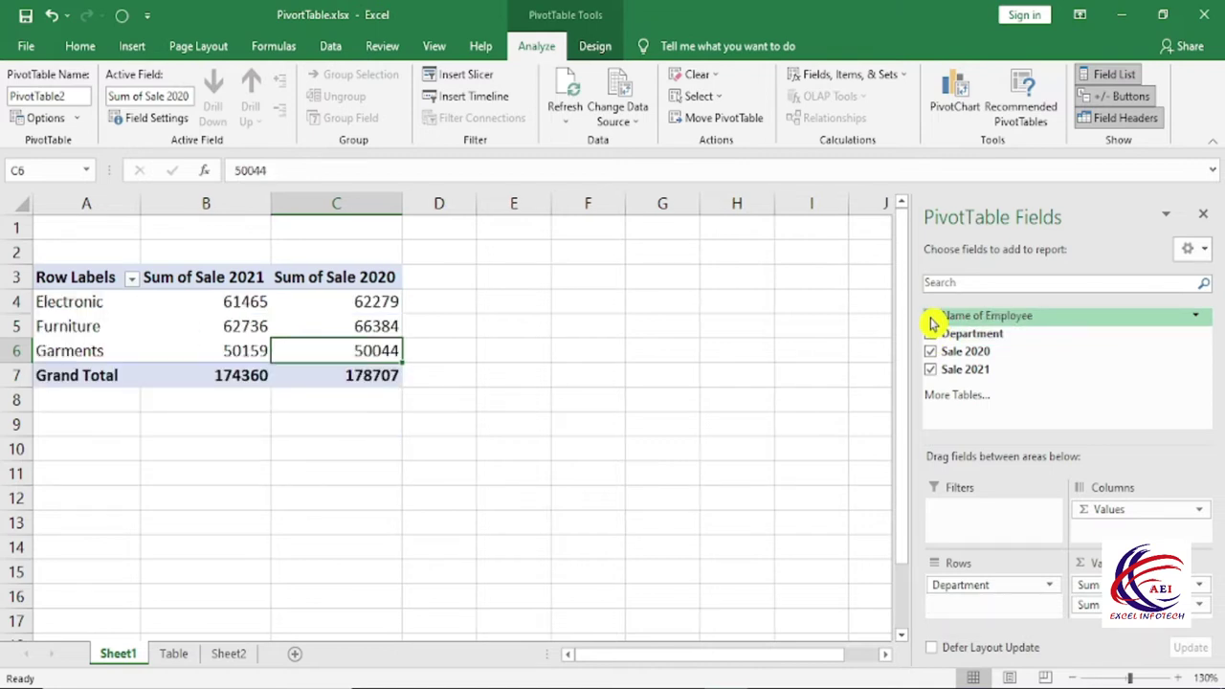
click(930, 319)
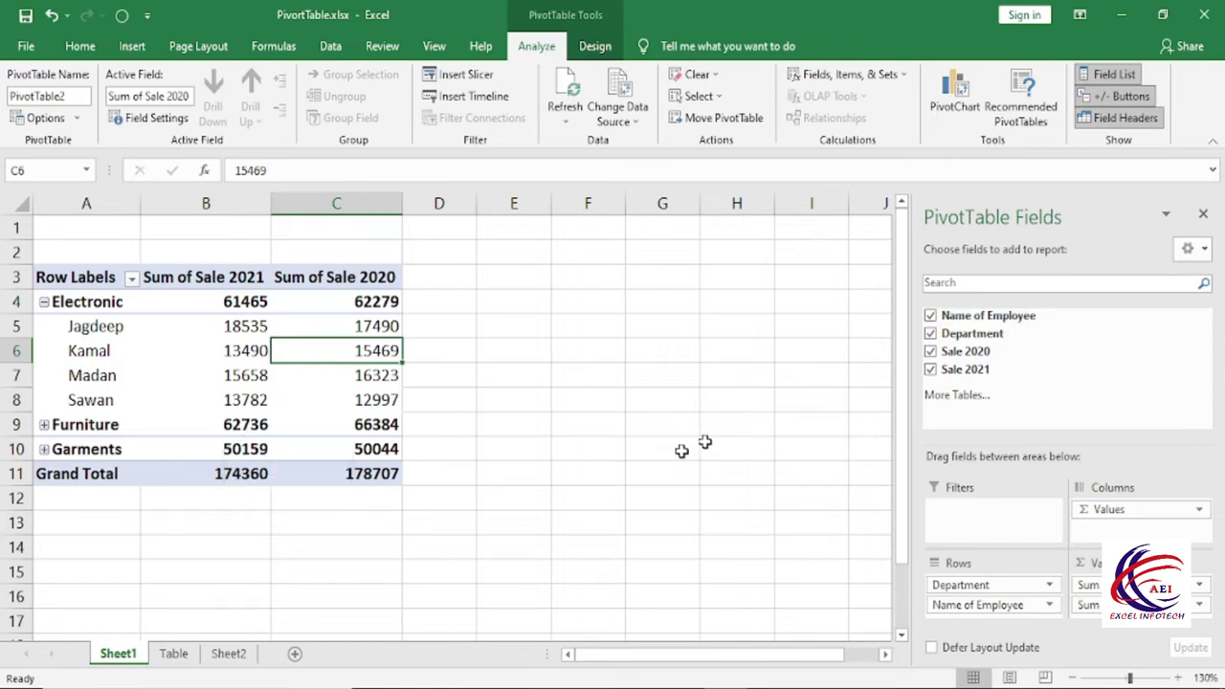
click(931, 373)
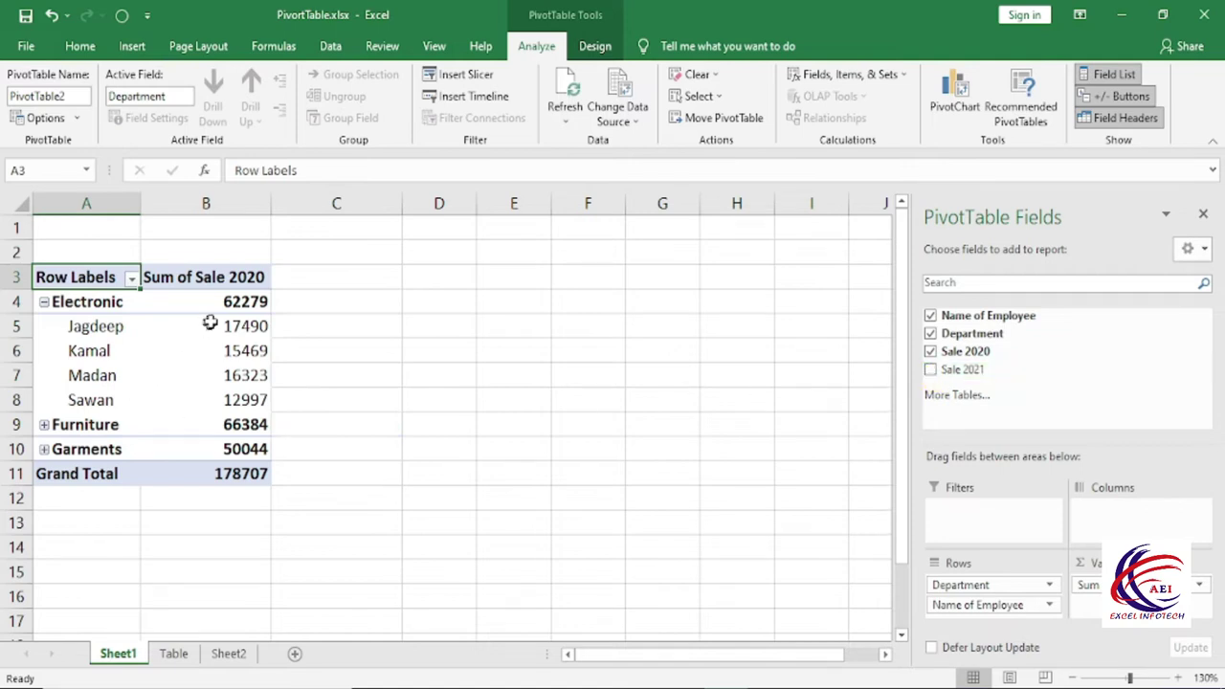
drag(232, 302, 241, 472)
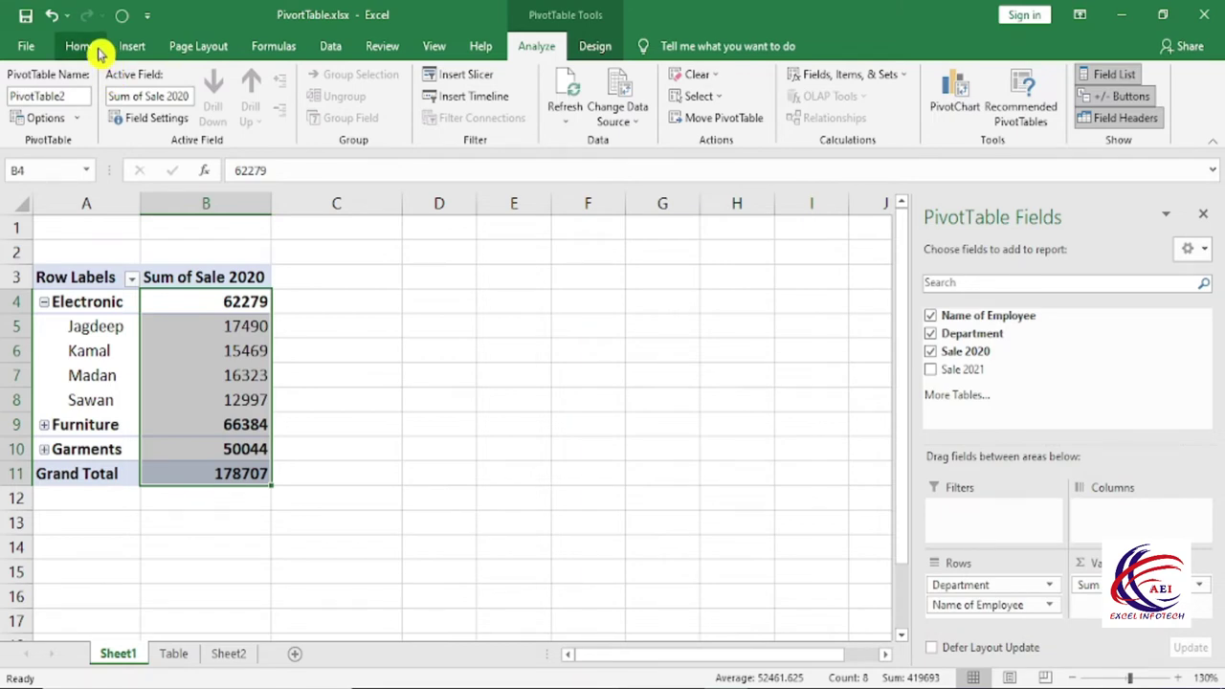
click(131, 50)
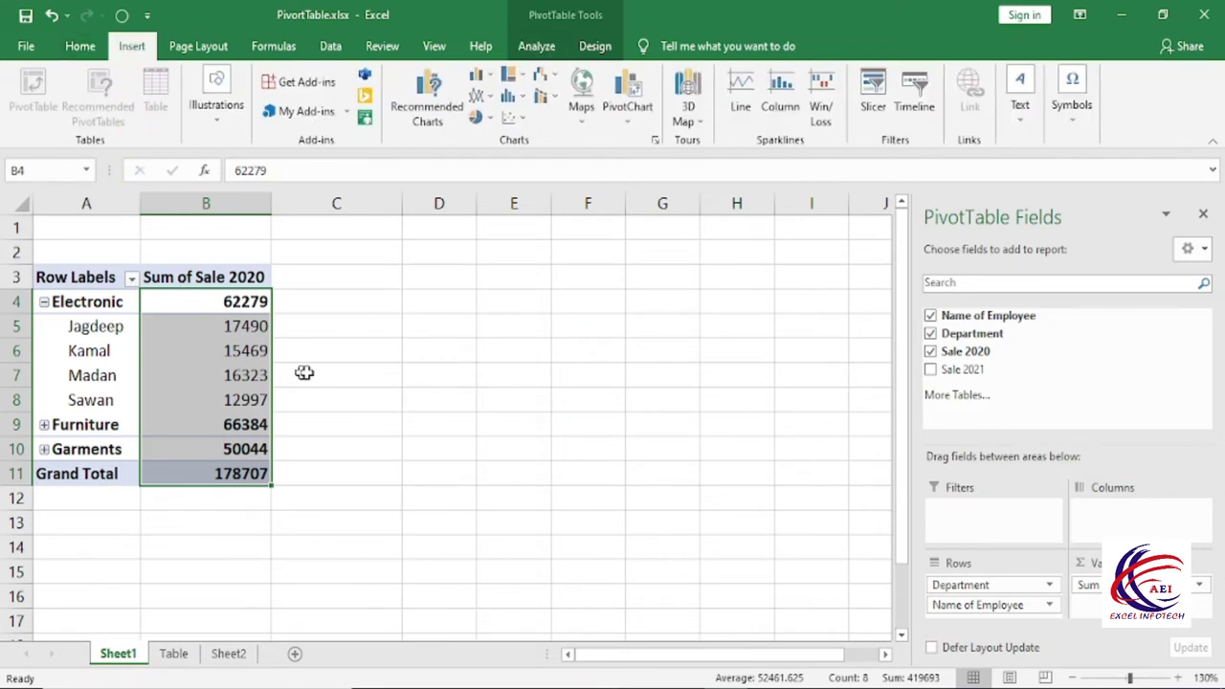
- On the Table sheet, convert A1:D12 into a table with 'My table has headers' checked
click(317, 376)
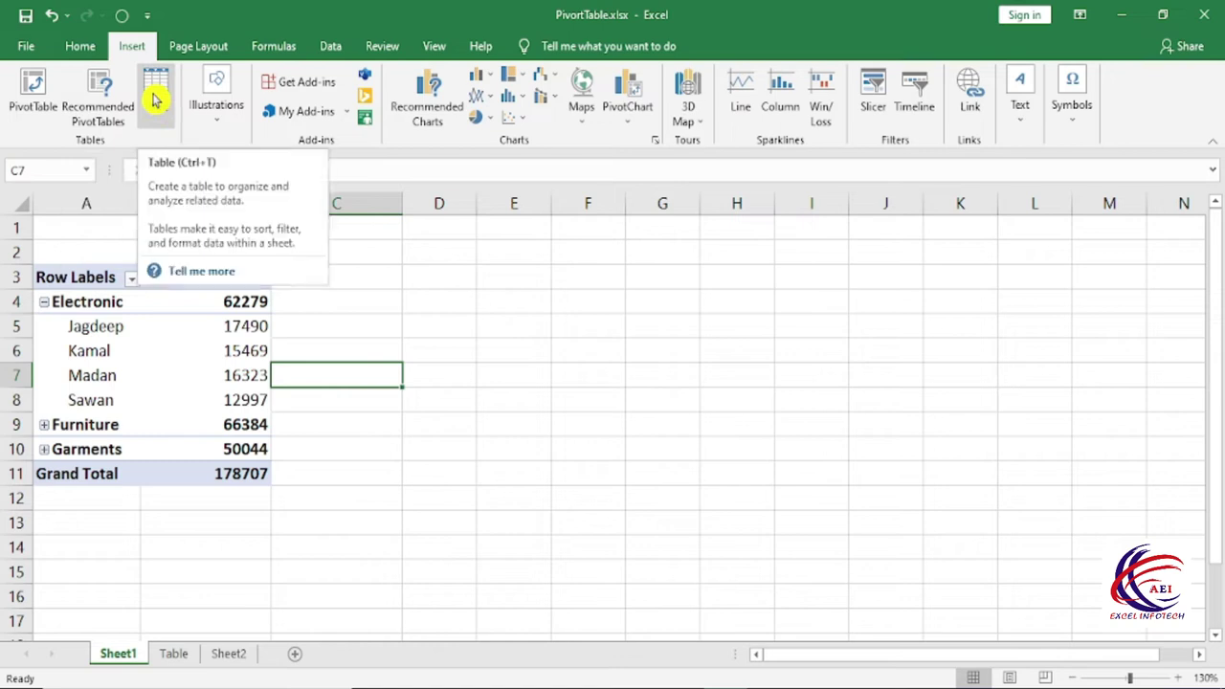
key(Right)
key(Right)
key(Right)
key(Down)
key(Down)
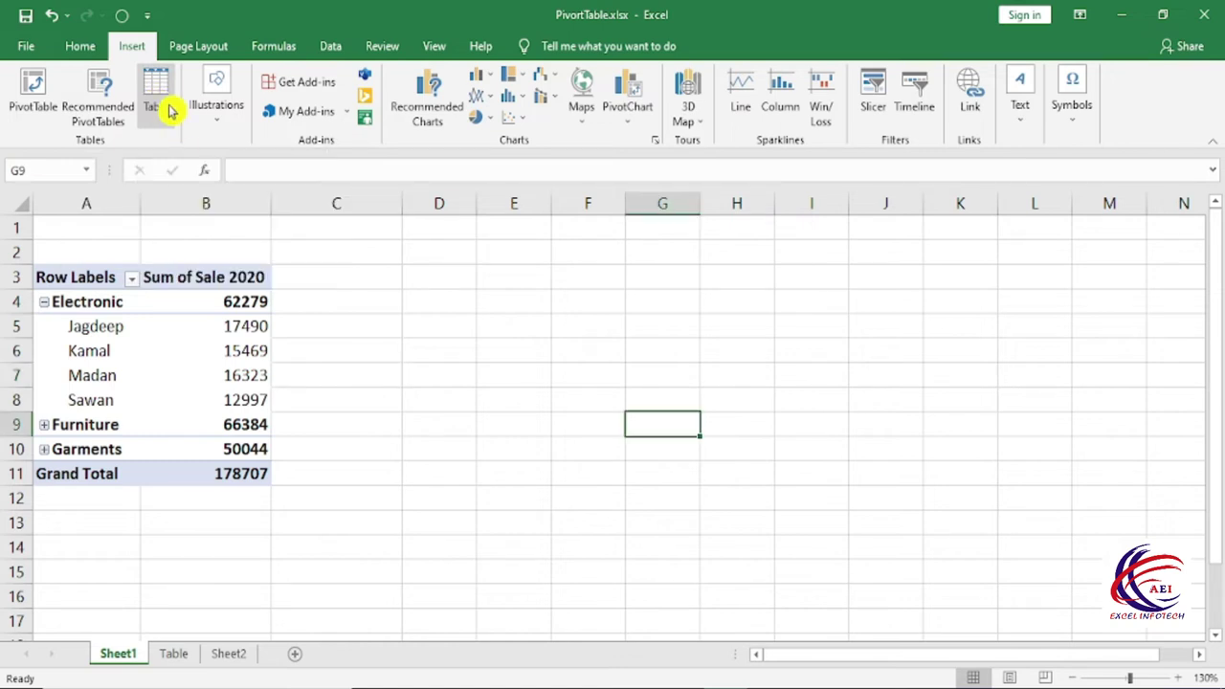
click(173, 652)
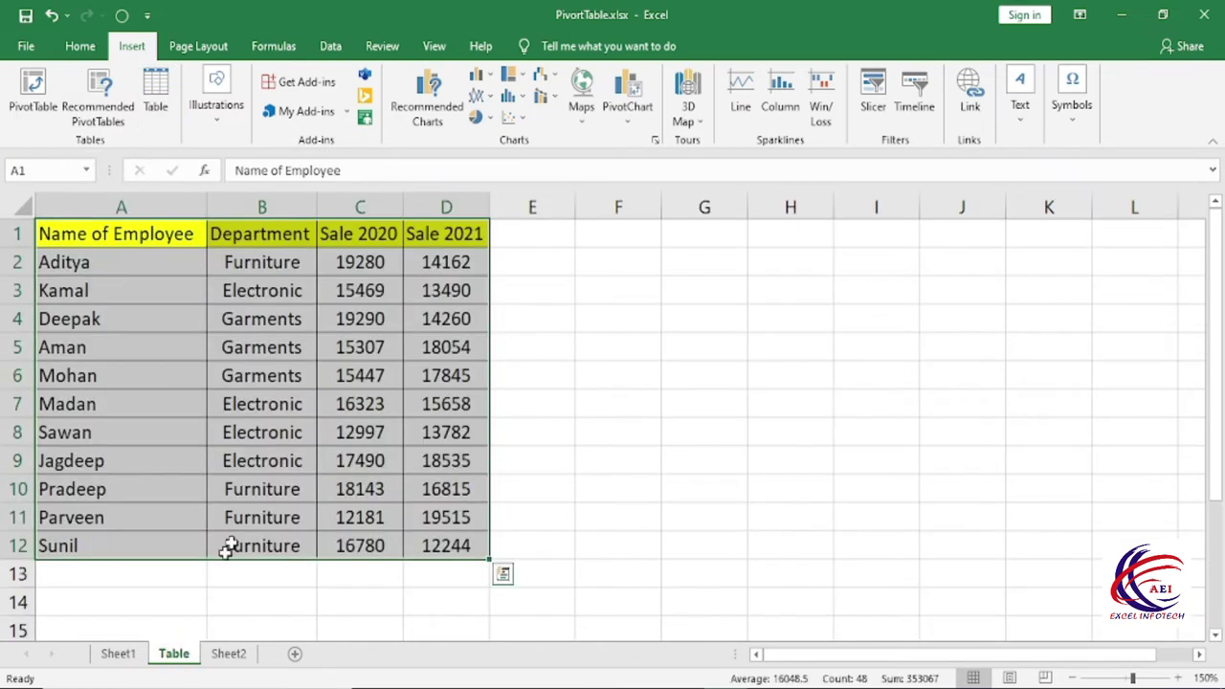
click(157, 104)
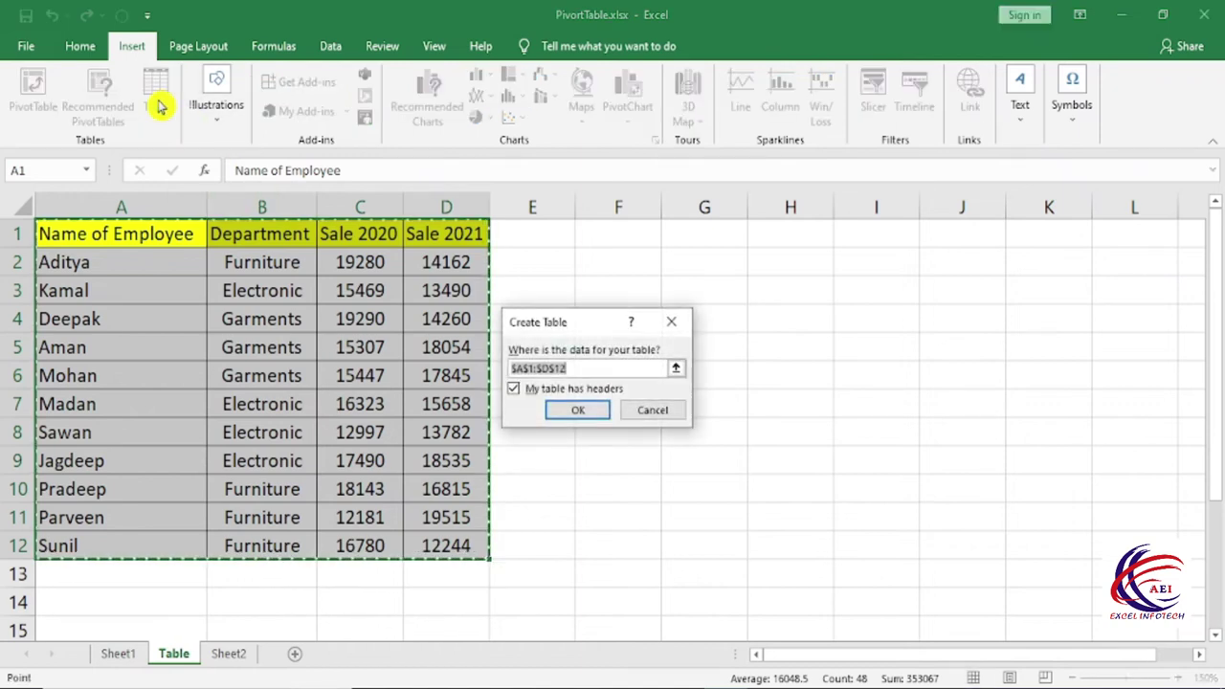
drag(556, 329, 656, 299)
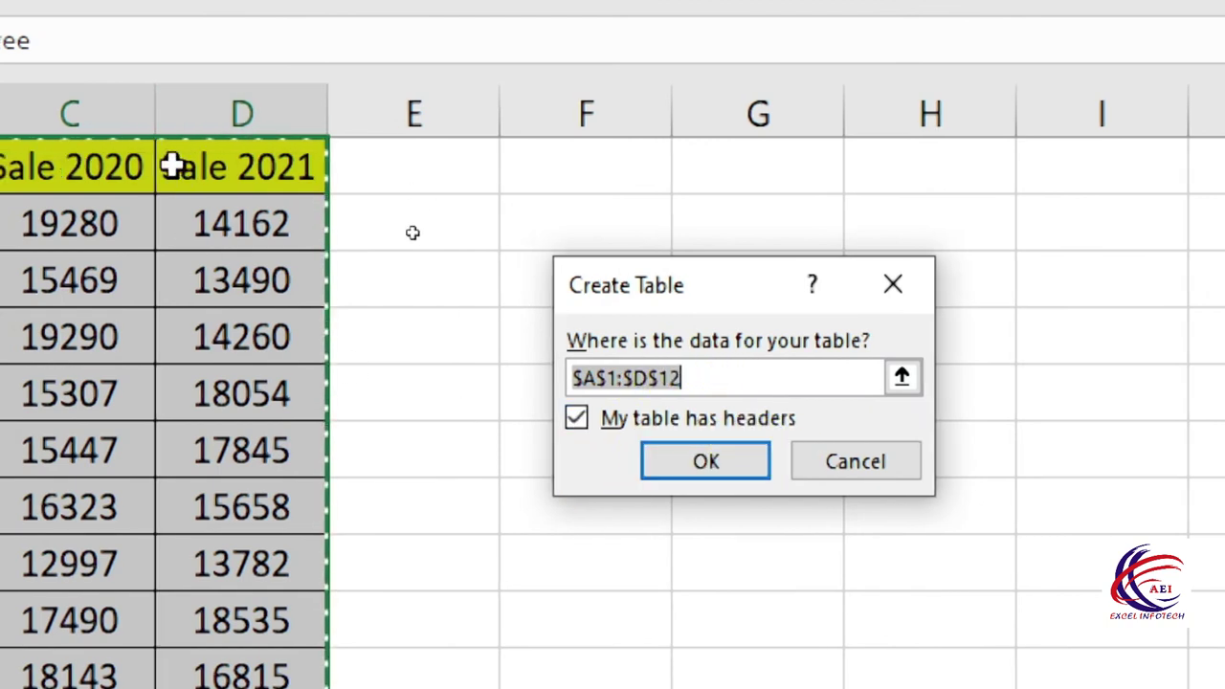
click(576, 418)
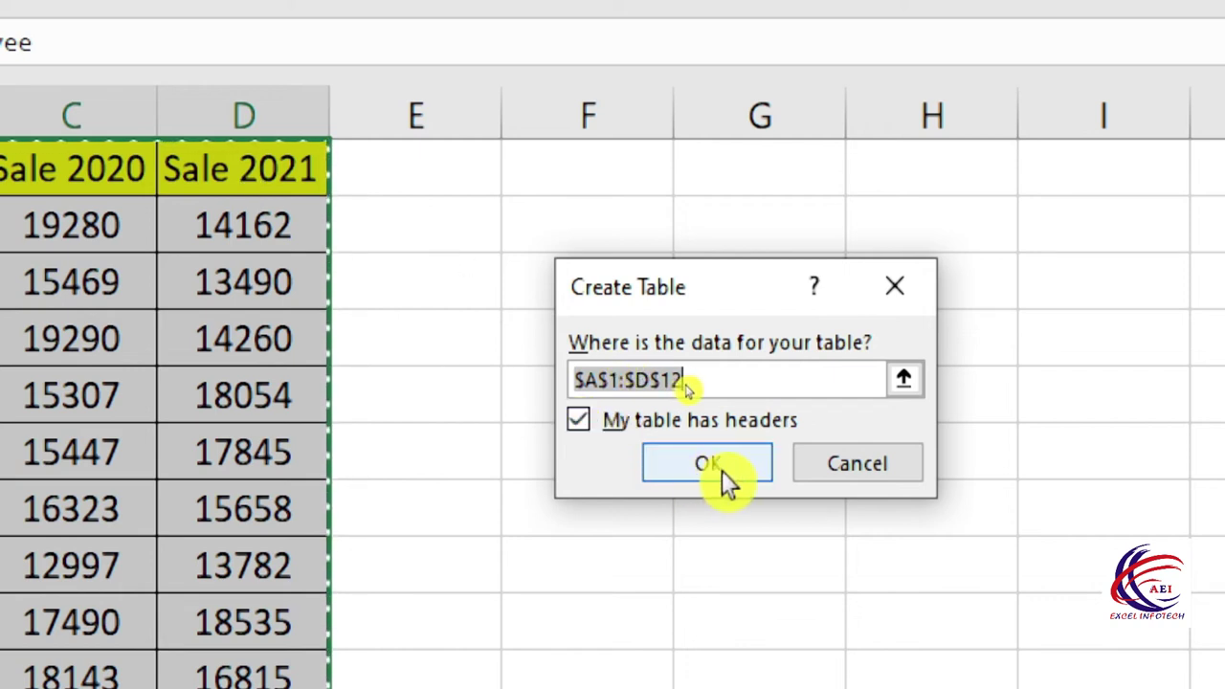
click(676, 463)
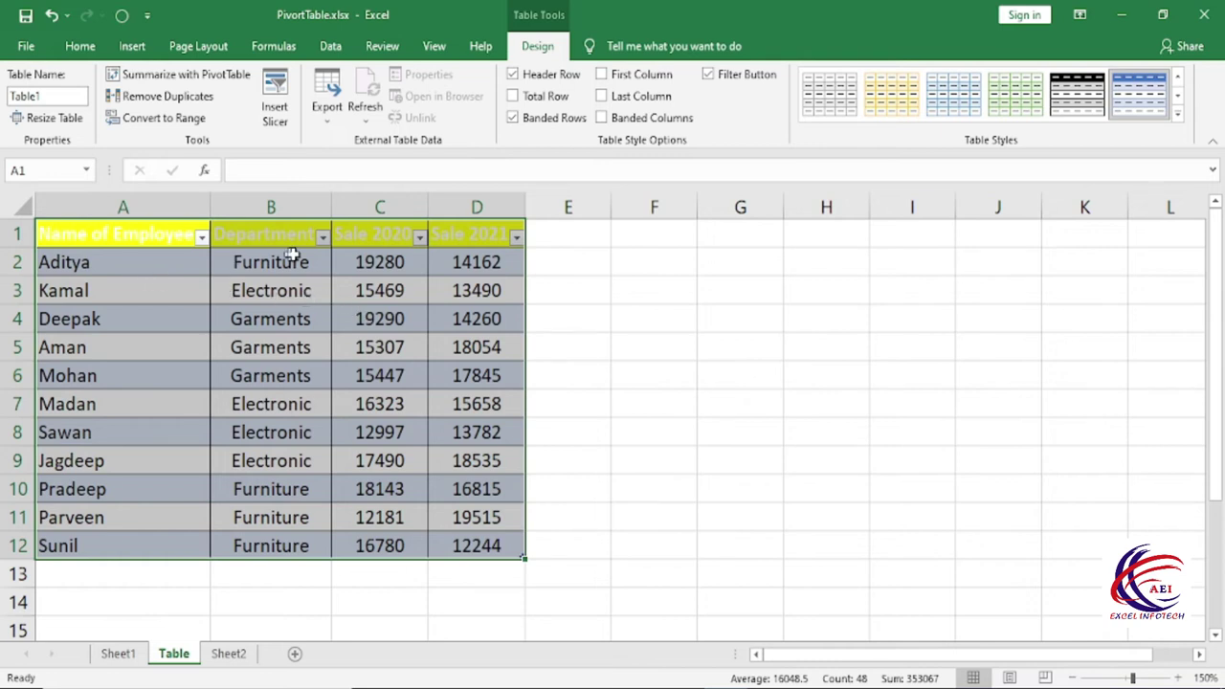
- Check the Department column's sort and filter options, closing them without changes
click(289, 291)
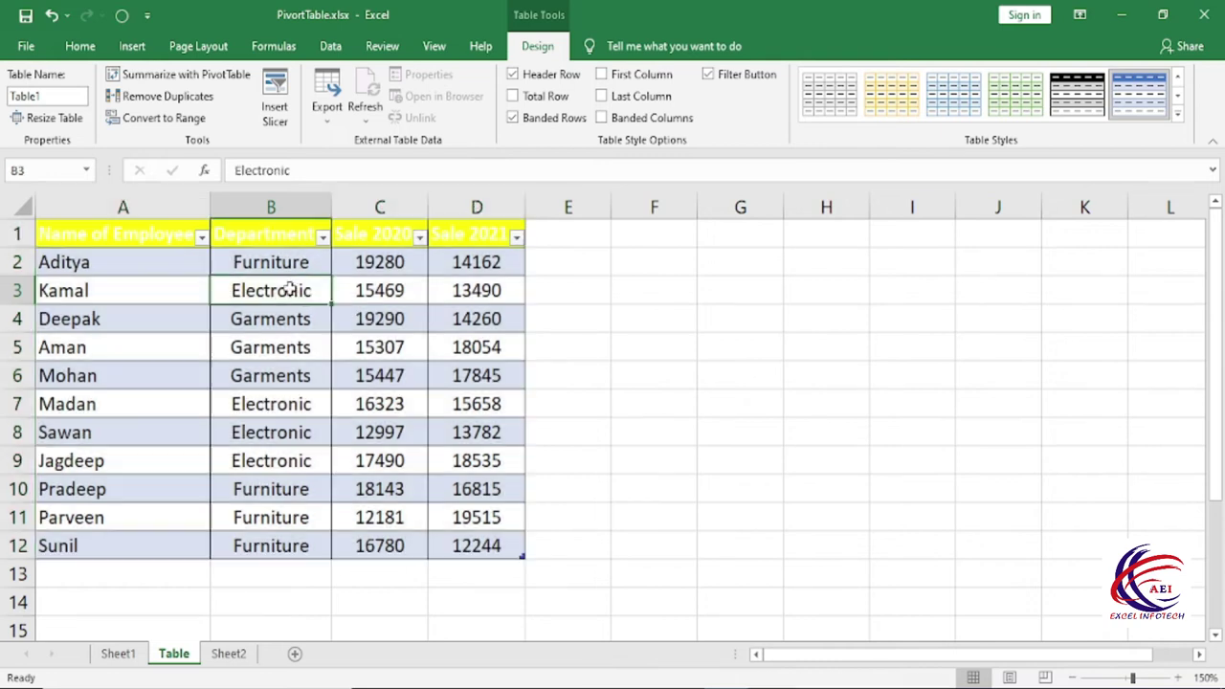
click(322, 238)
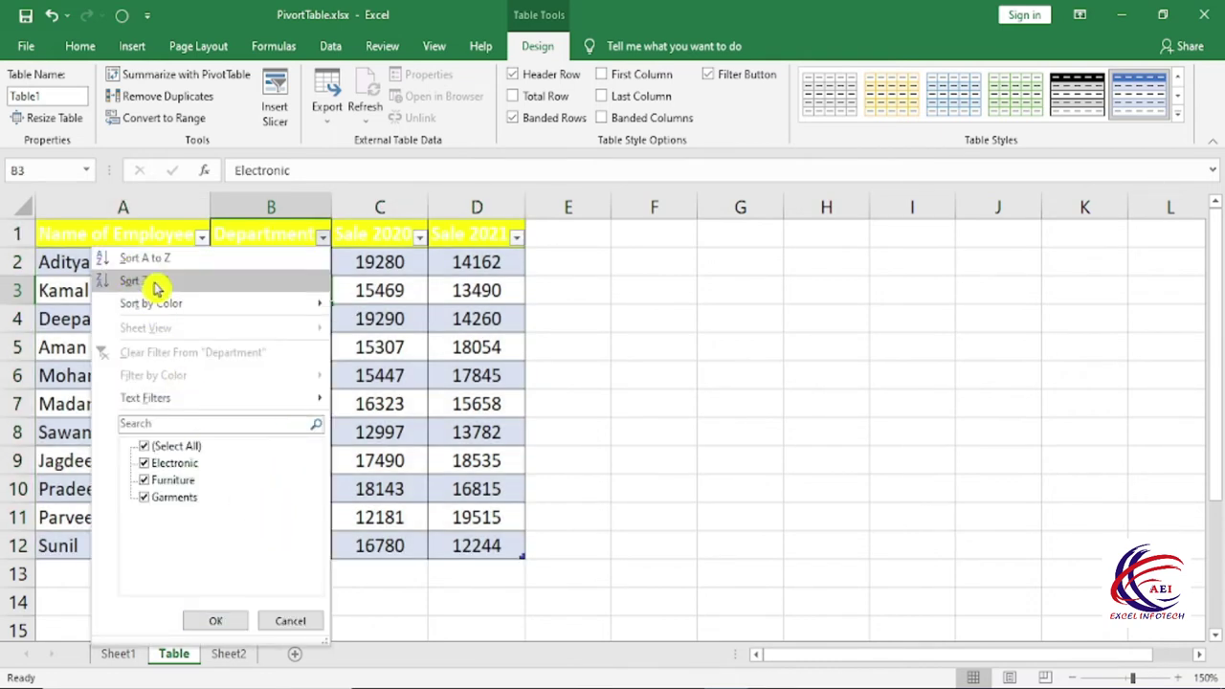
click(562, 355)
click(270, 517)
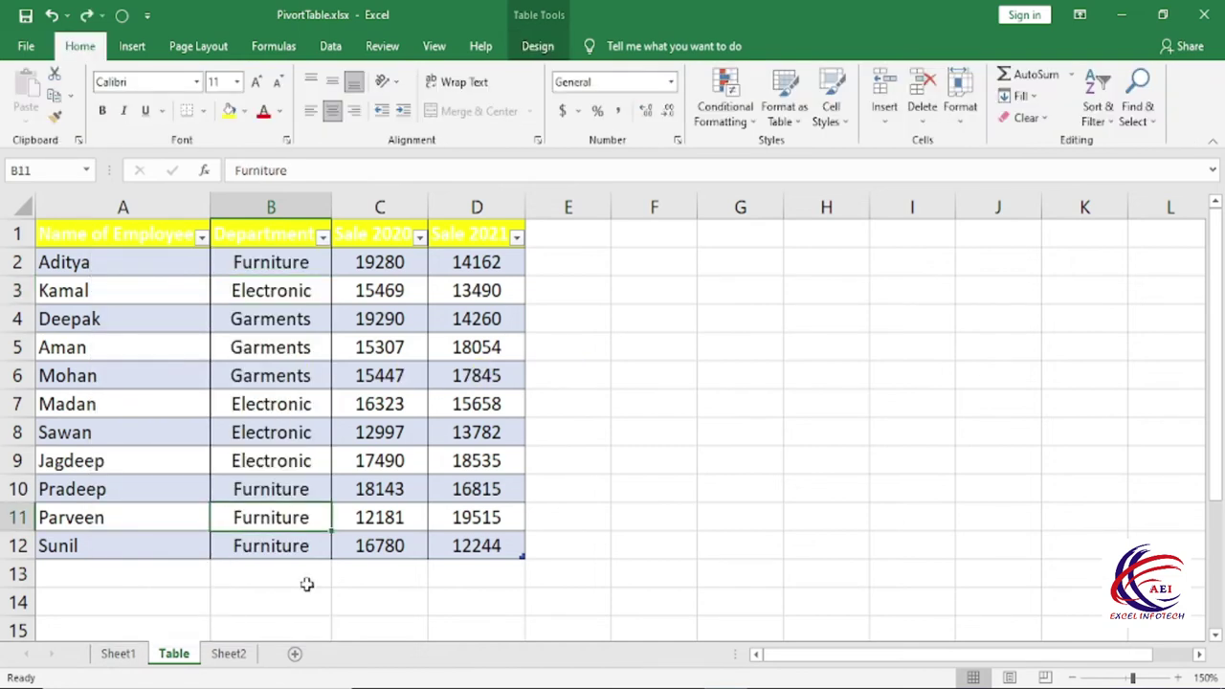
- Add a Total header in E1 to extend the table by one column
click(557, 238)
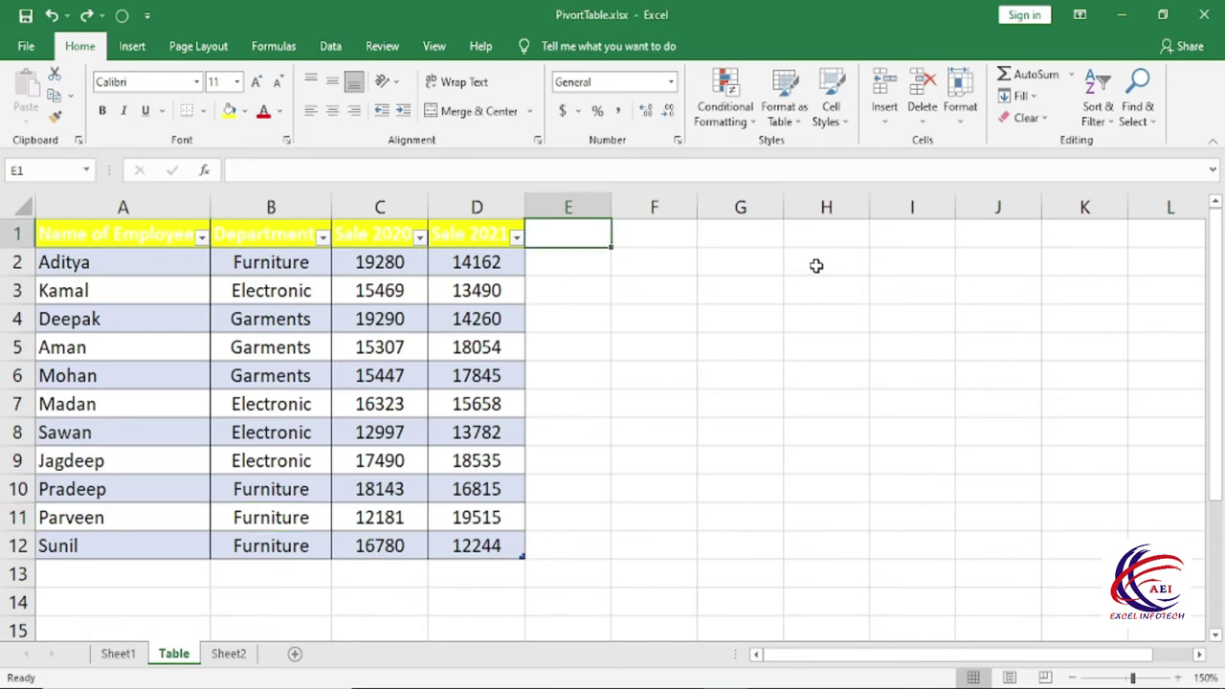
text(tp)
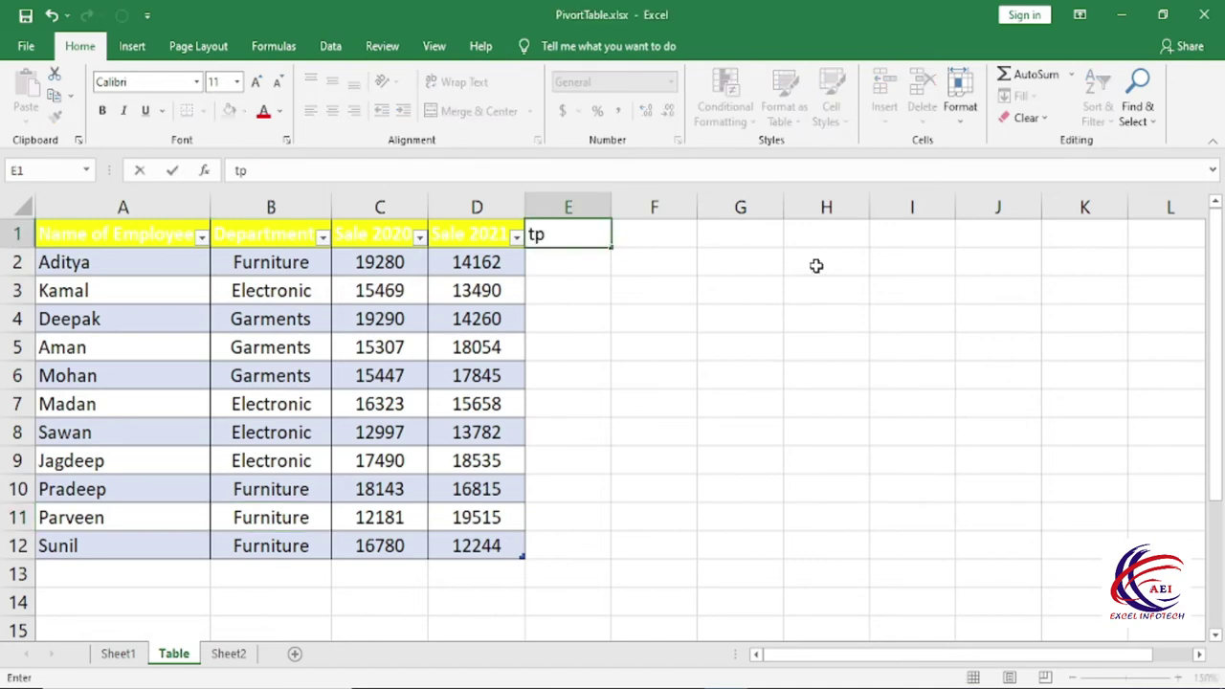
text(tal)
key(Return)
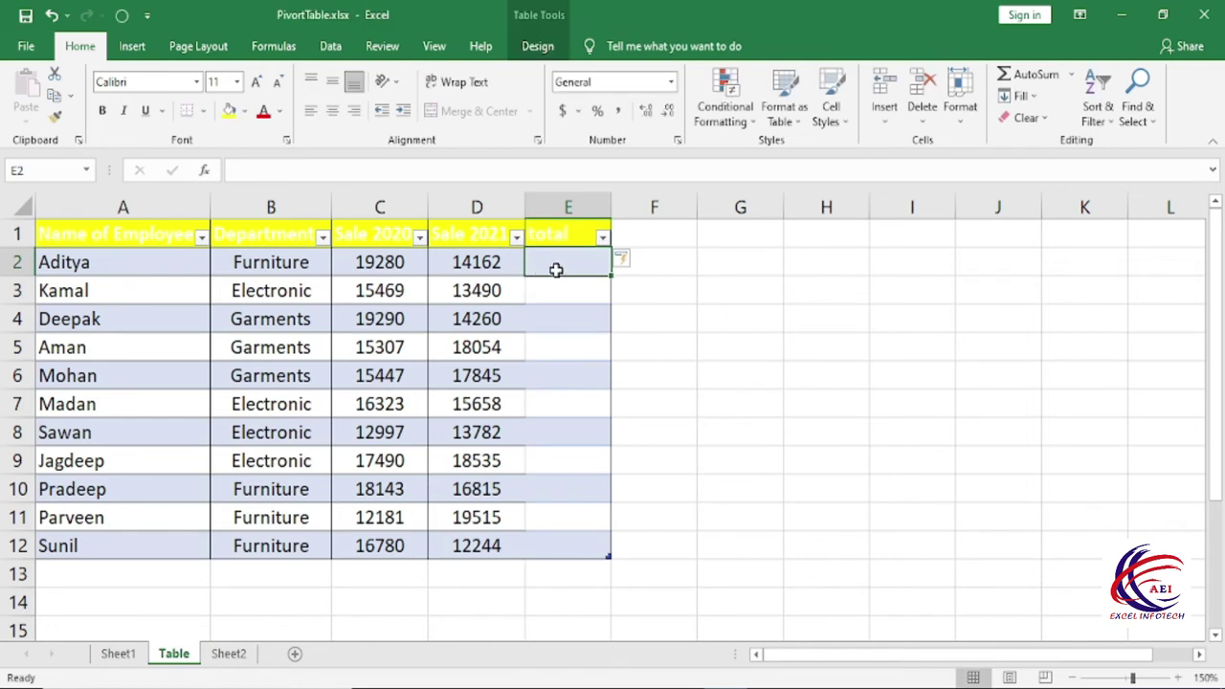
click(392, 267)
click(467, 266)
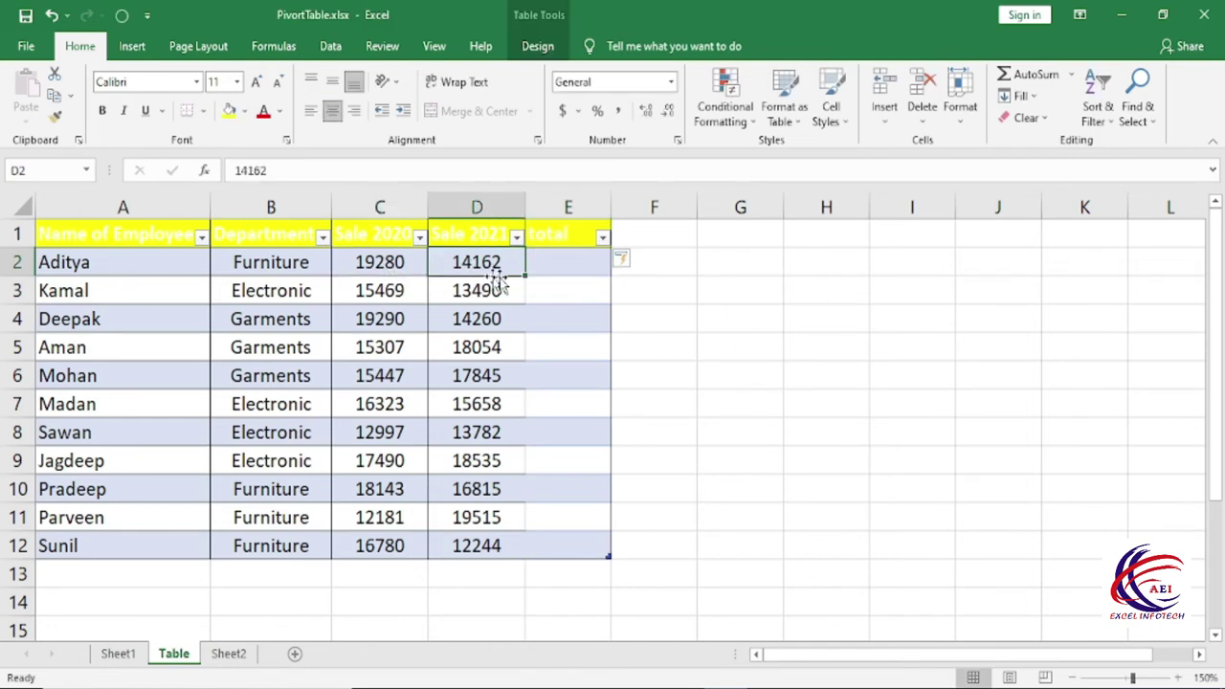
- Enter =[@[Sale 2020]]+[@[Sale 2021]] in E2 so the whole Total column fills
click(568, 262)
text(=)
key(Left)
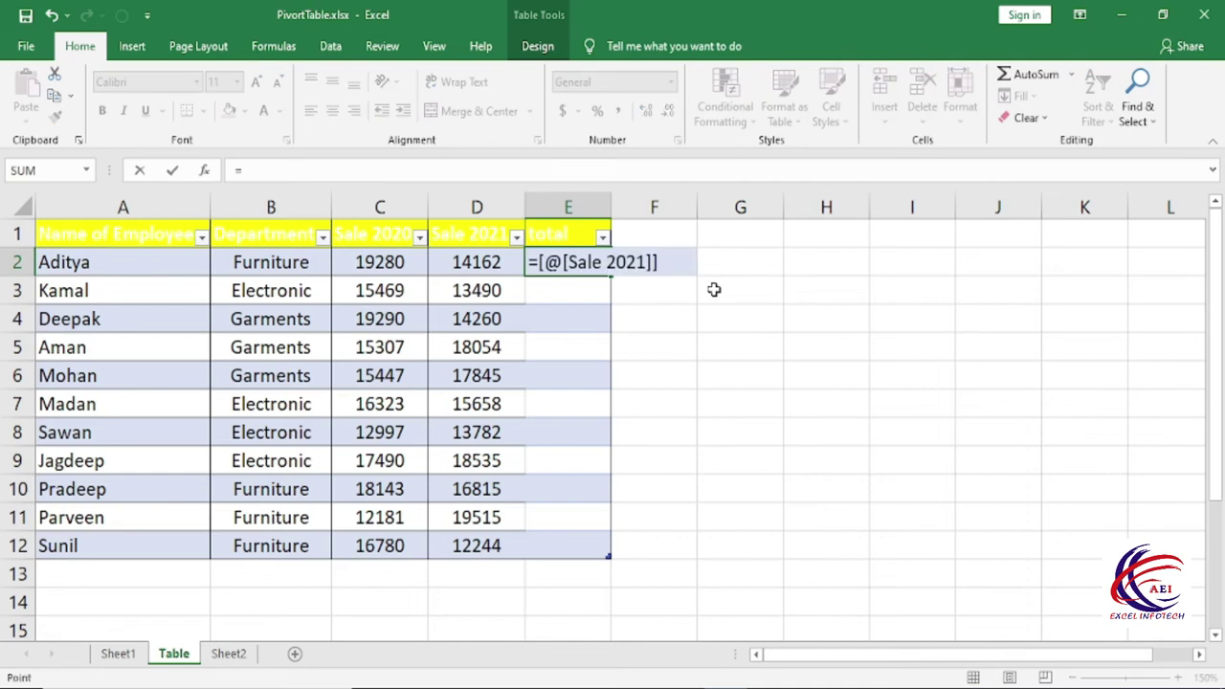
key(Left)
text(+)
key(Left)
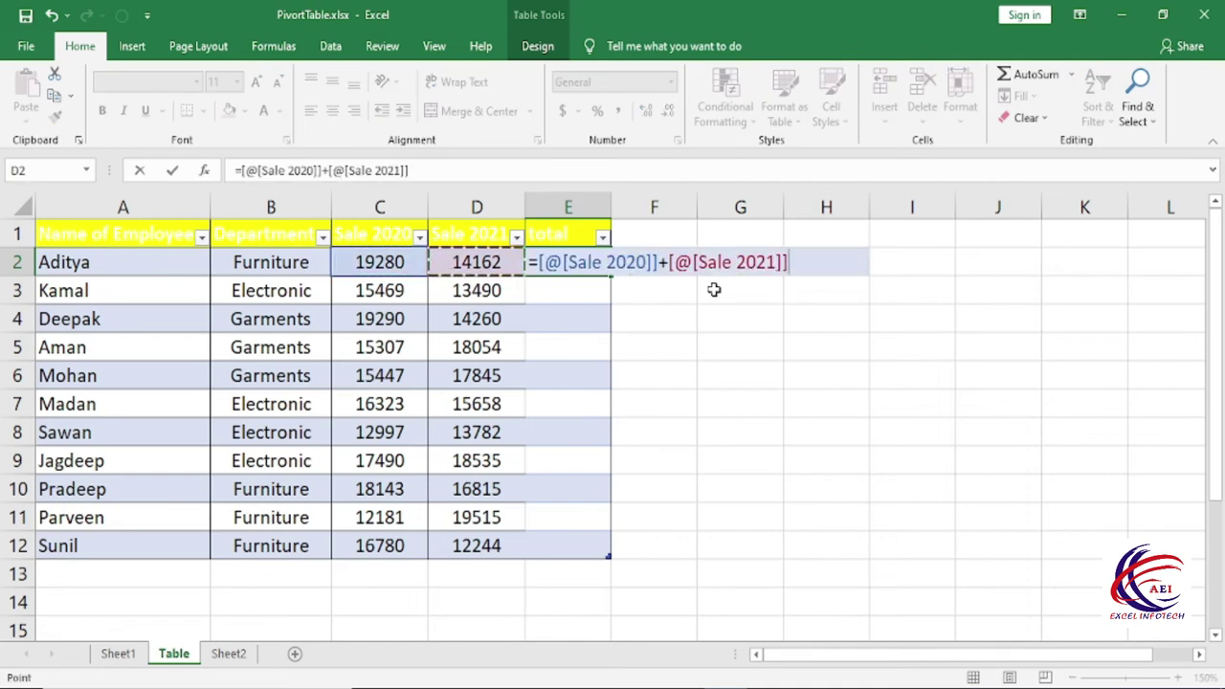
key(Return)
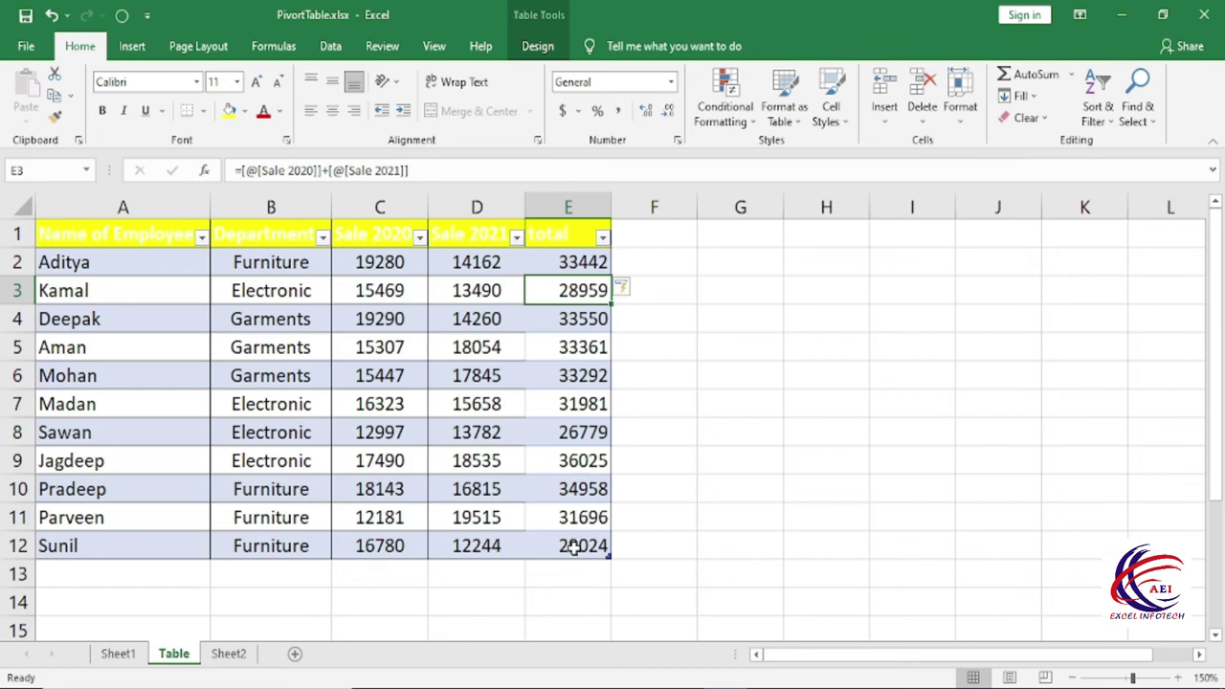
click(114, 570)
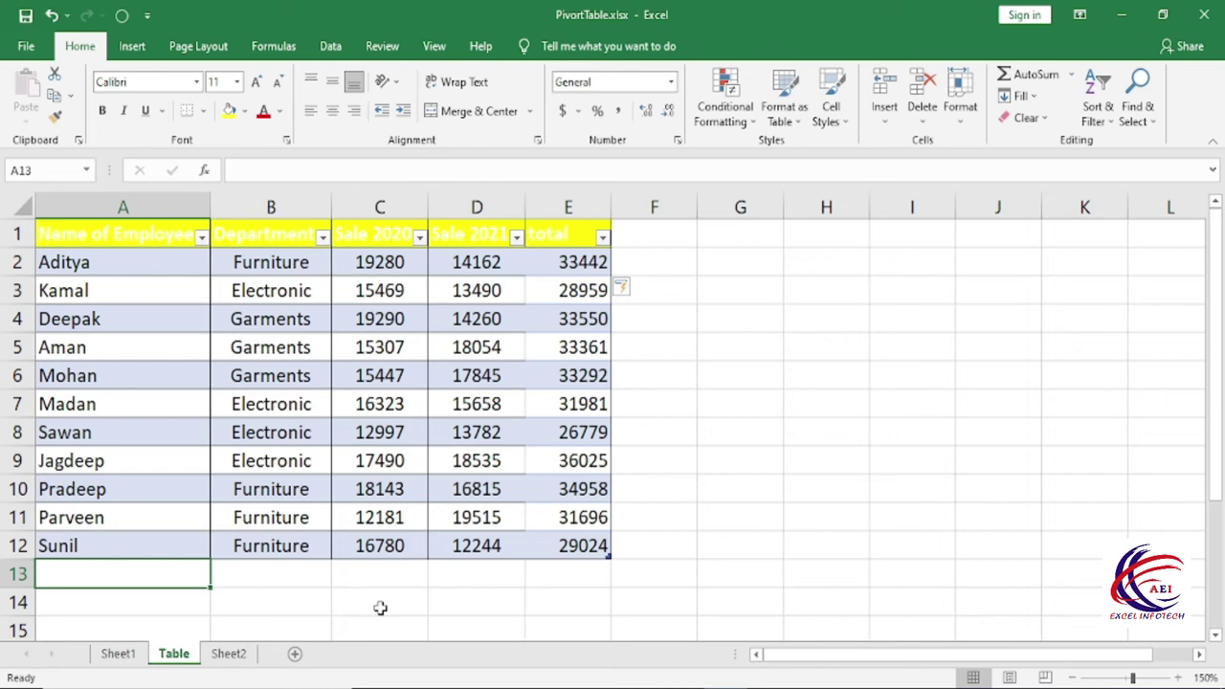
- Add a new employee row in A13 with Sale 2020 of 45 and Sale 2021 of 25
text(Deepak)
key(Return)
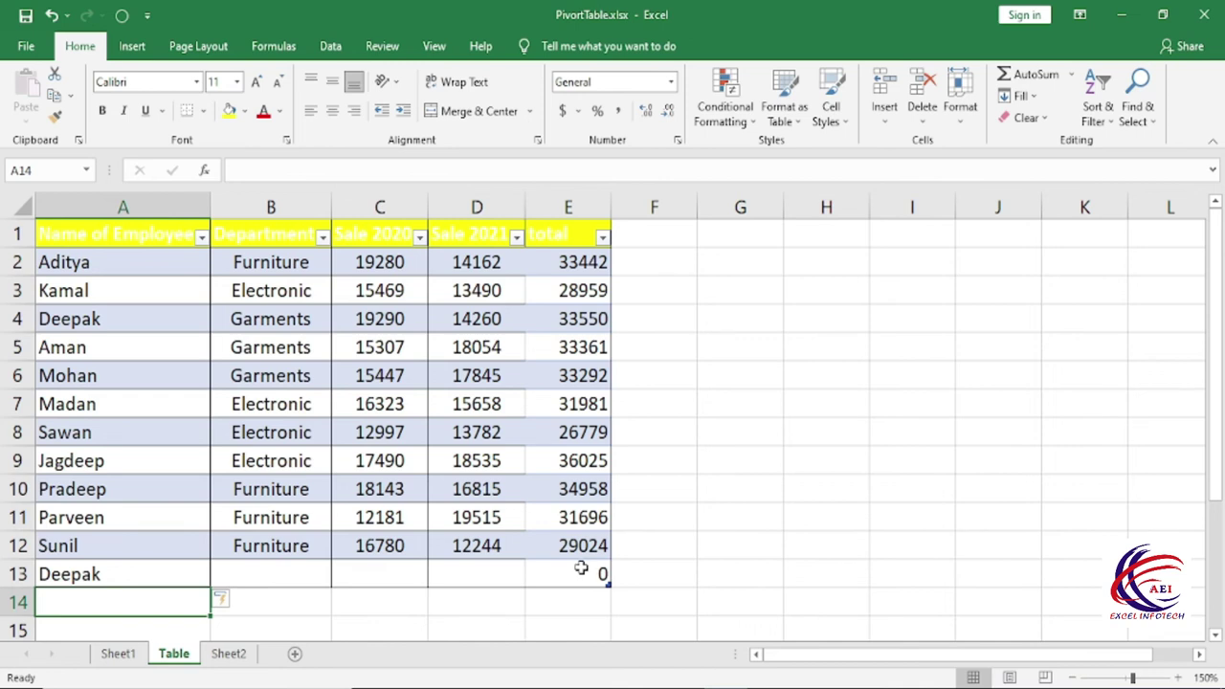
click(379, 574)
text(45)
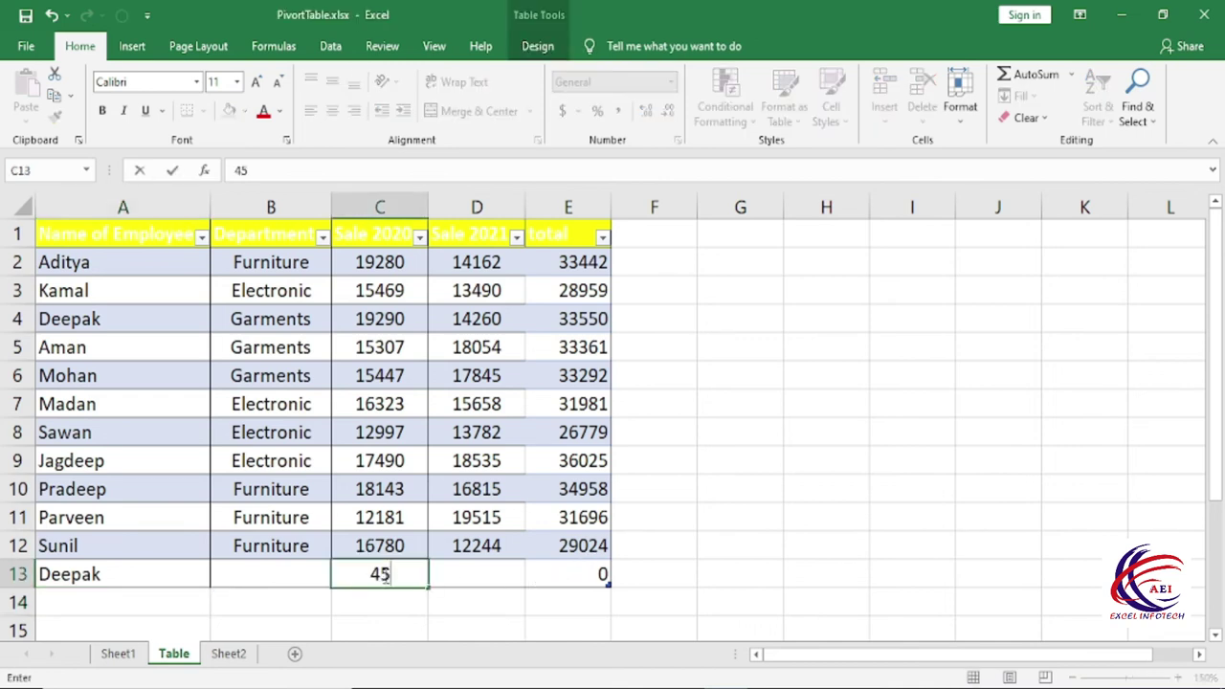
key(Tab)
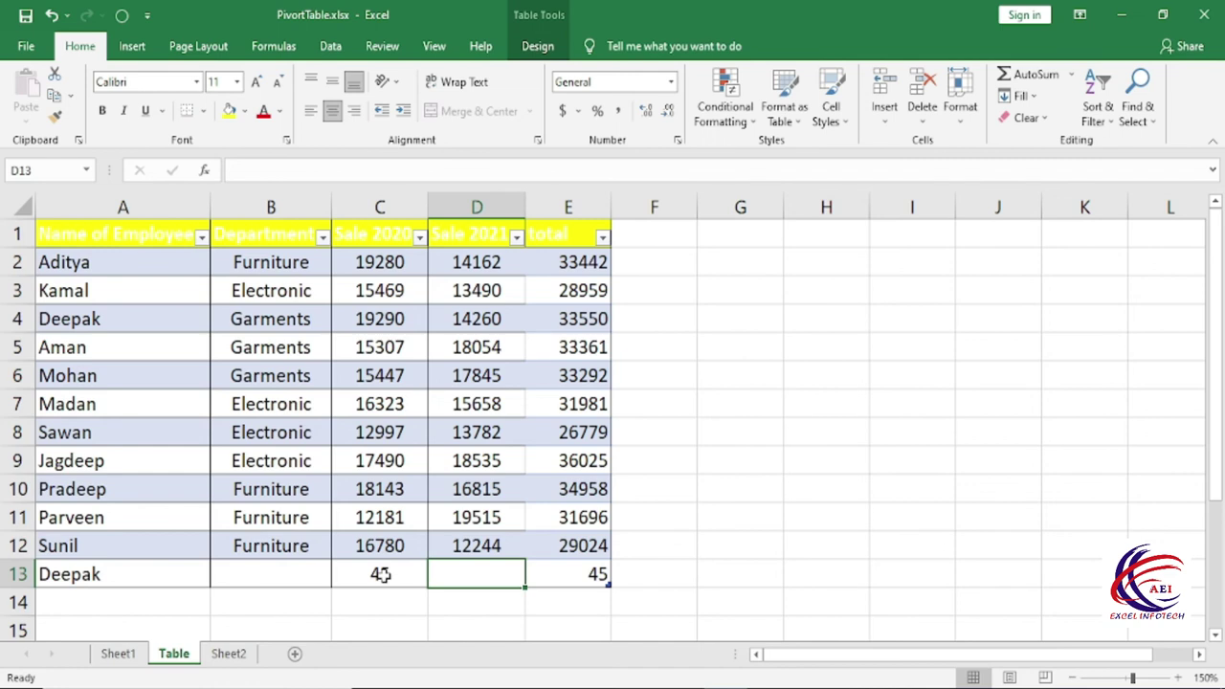
text(25)
key(Tab)
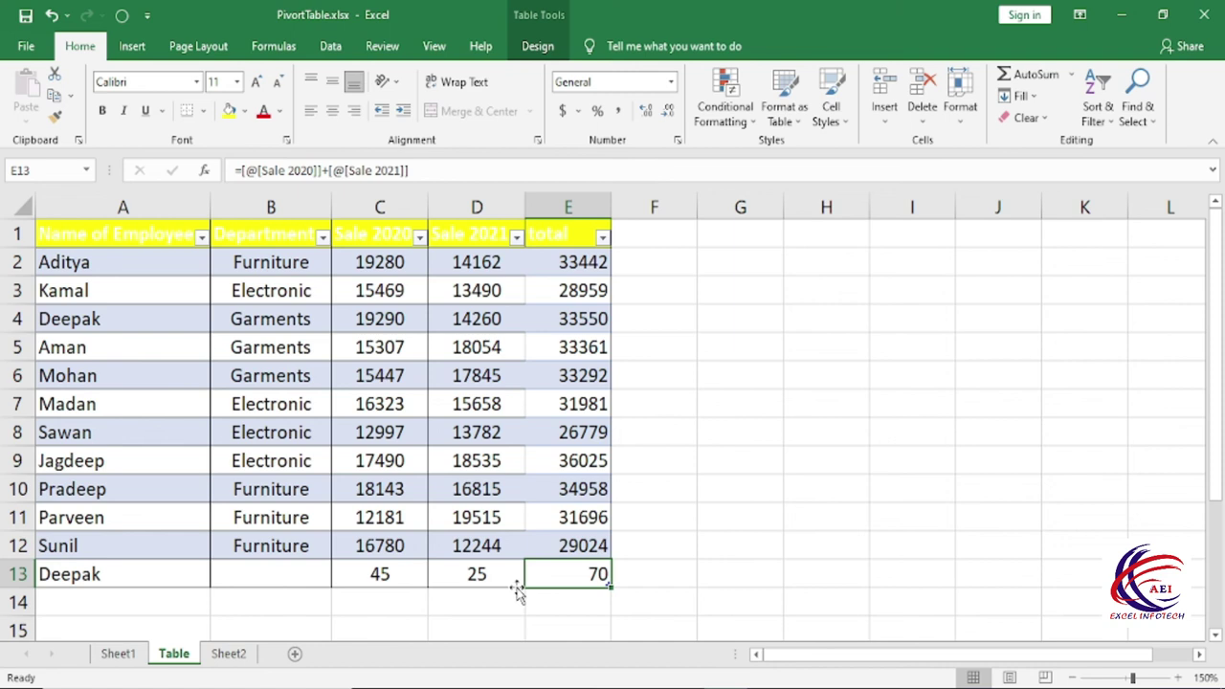
- Show the Insert ribbon's pivot table and chart options
click(131, 46)
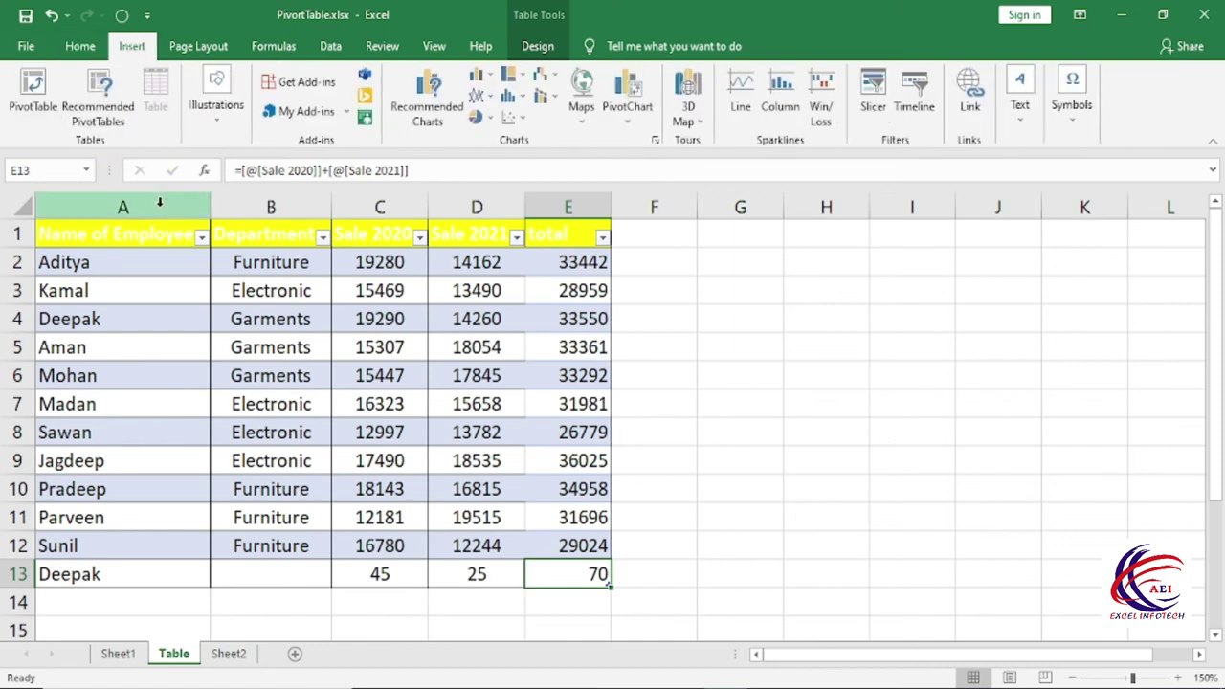